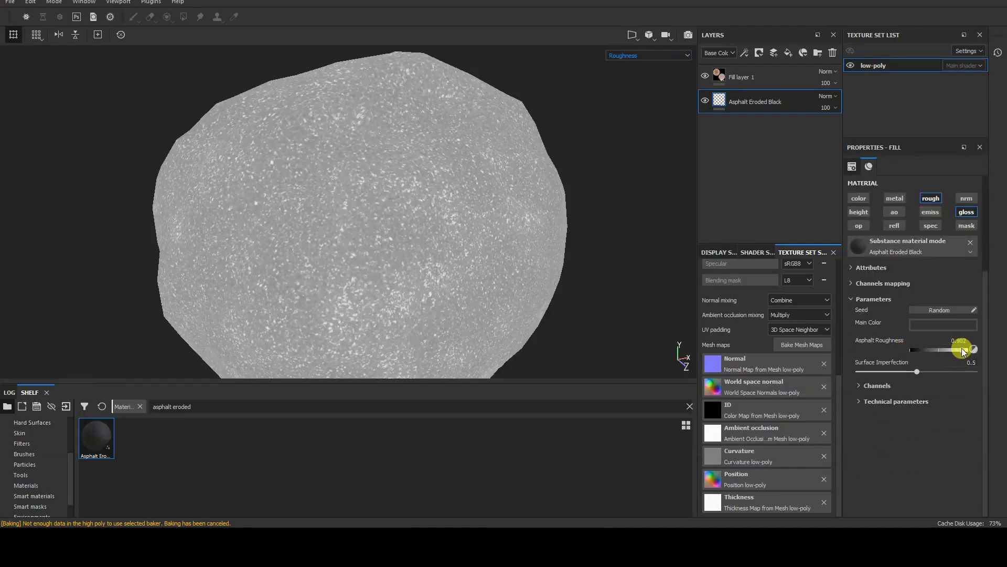
Show the full material and set the Asphalt Eroded Black layer's roughness to 0.5091 and surface imperfection to 0.59.
left_click(649, 55)
left_click(628, 67)
left_click(964, 371)
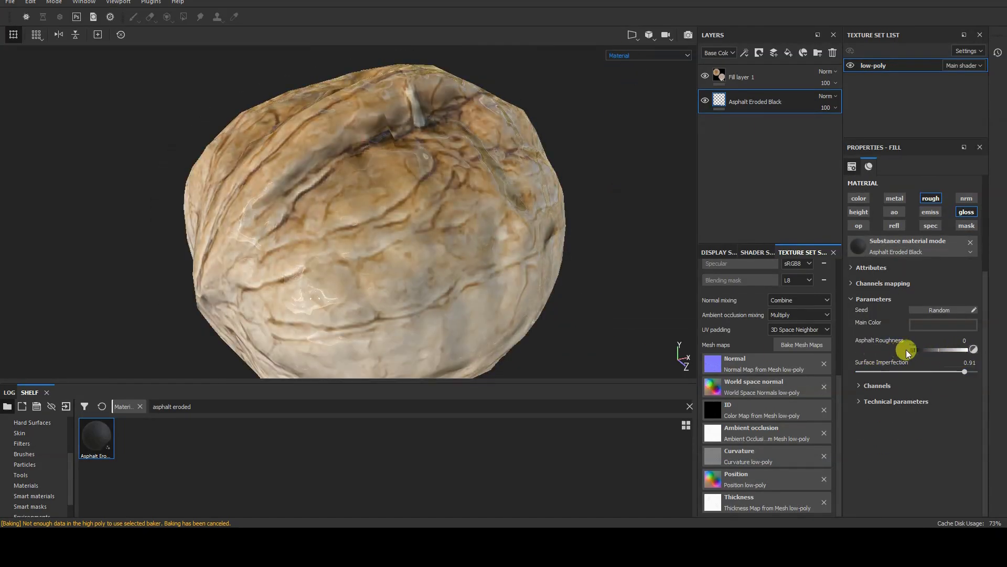
scroll(428, 281, "up", 5)
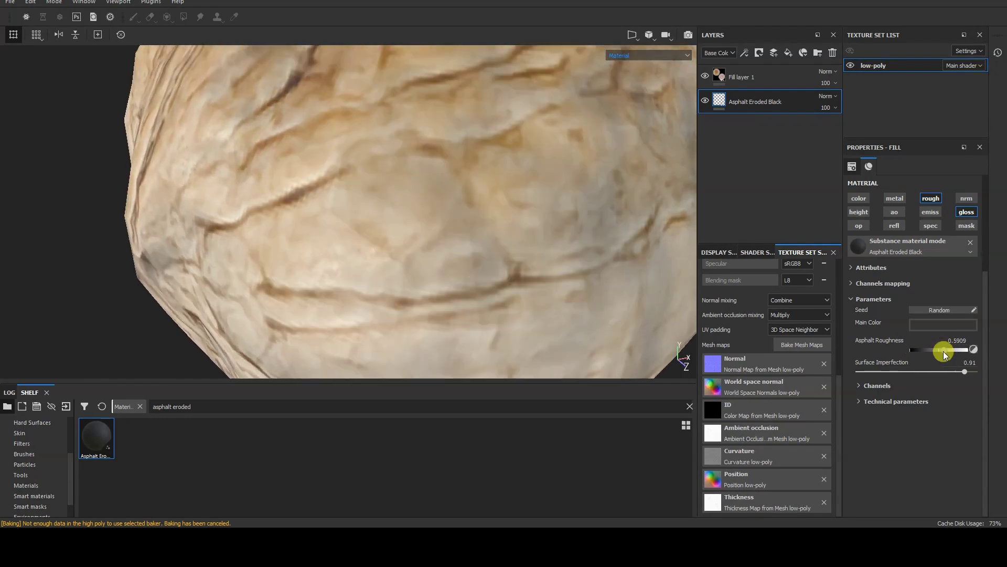
left_click(960, 371)
scroll(900, 243, "up", 3)
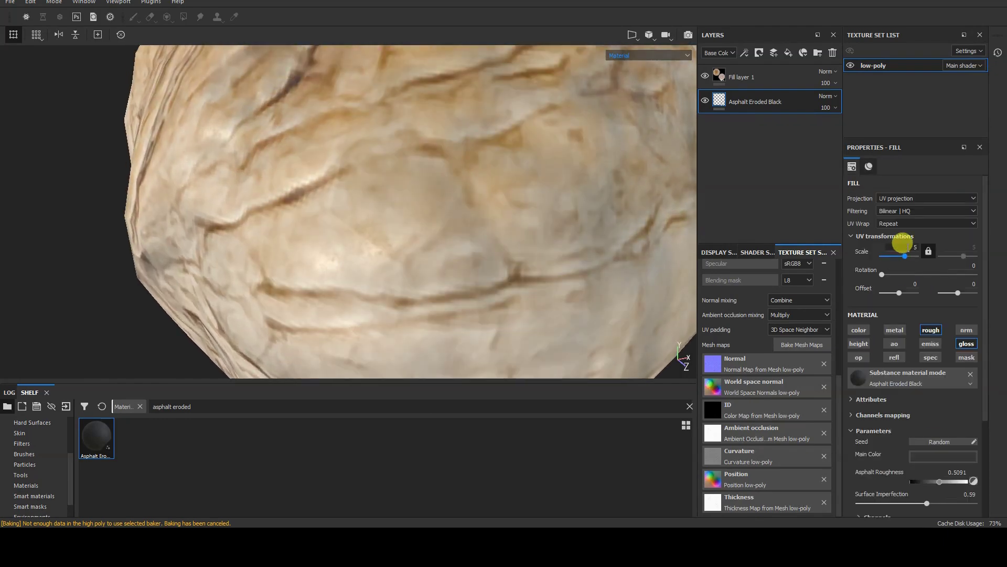
Set the Asphalt Eroded Black fill to Tri-planar projection, checking it in the roughness channel and in the full material view.
scroll(544, 254, "down", 5)
left_click(649, 55)
left_click(626, 104)
scroll(513, 208, "up", 2)
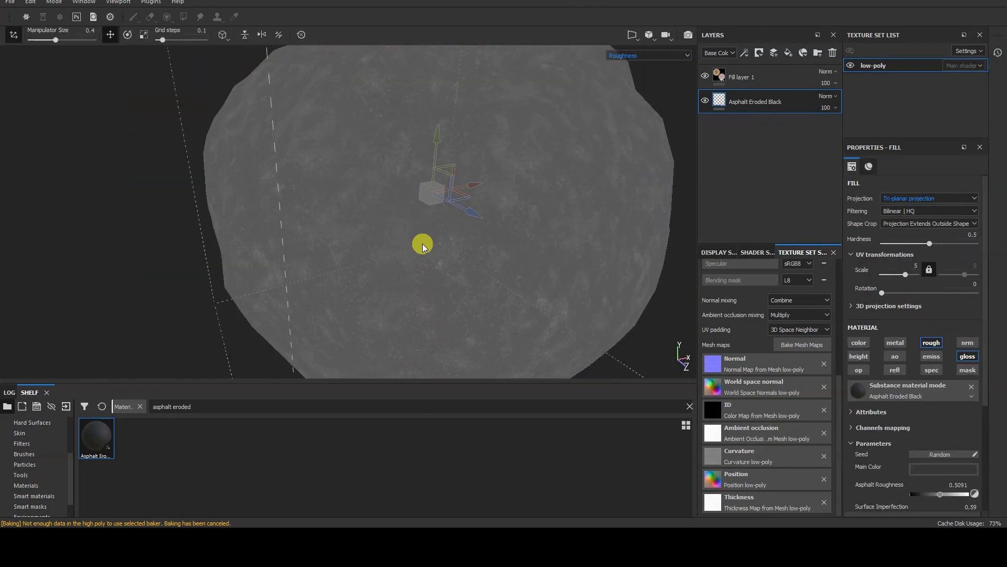
key("m")
scroll(436, 299, "down", 2)
left_click_drag(436, 299, 412, 307, "alt")
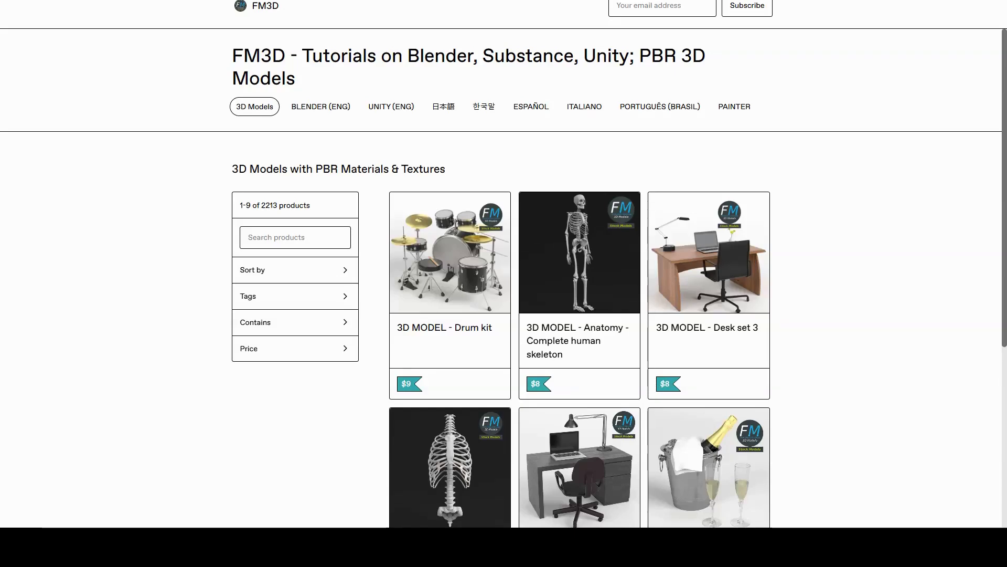
Switch to the FM3D store page in the browser and look through its English Blender tutorials.
left_click(342, 108)
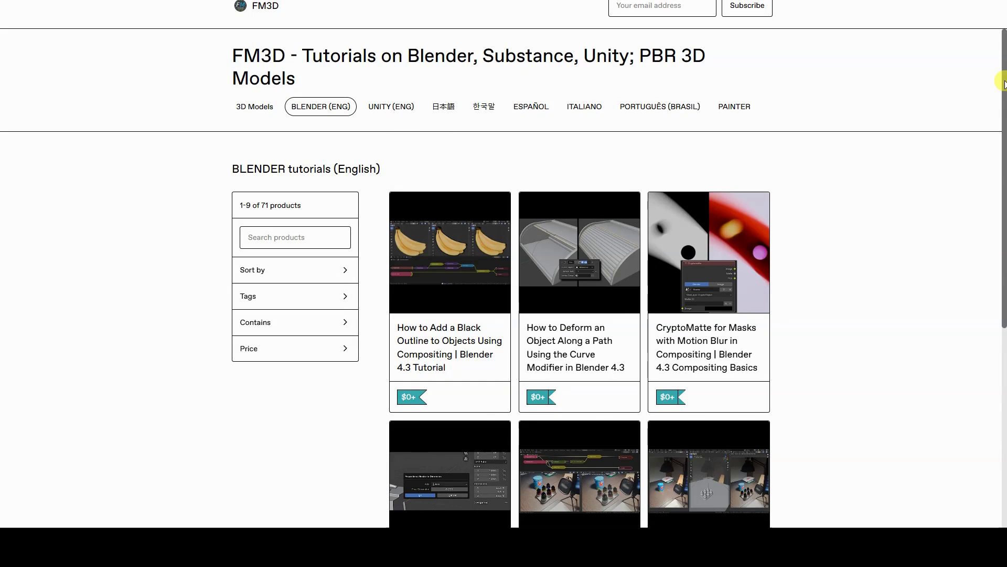
left_click_drag(1003, 84, 1003, 358)
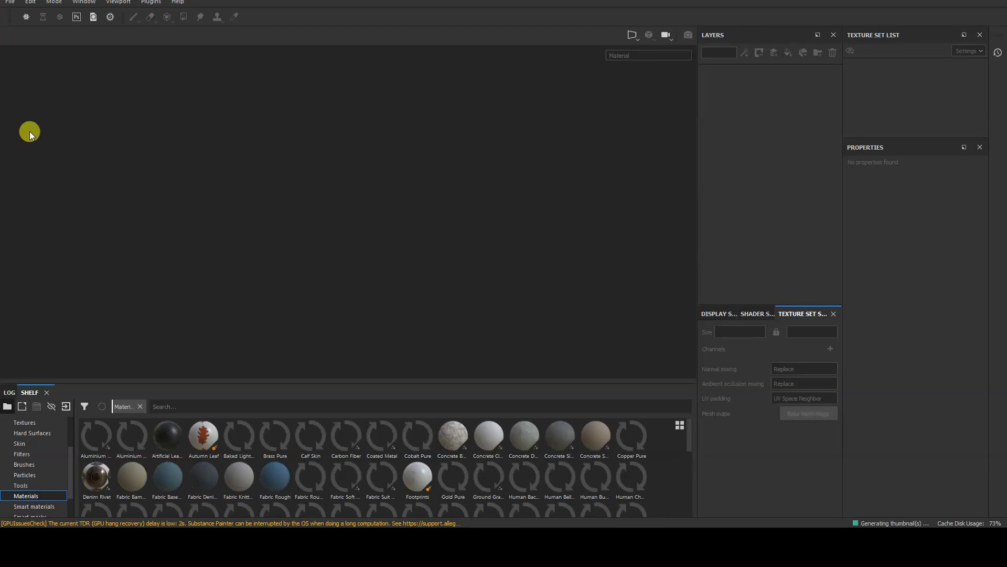
Create a new Substance Painter project from low-poly.obj with the FRA-METP-2023 template, 2048 document resolution and OpenGL normal format.
left_click(10, 2)
left_click(17, 13)
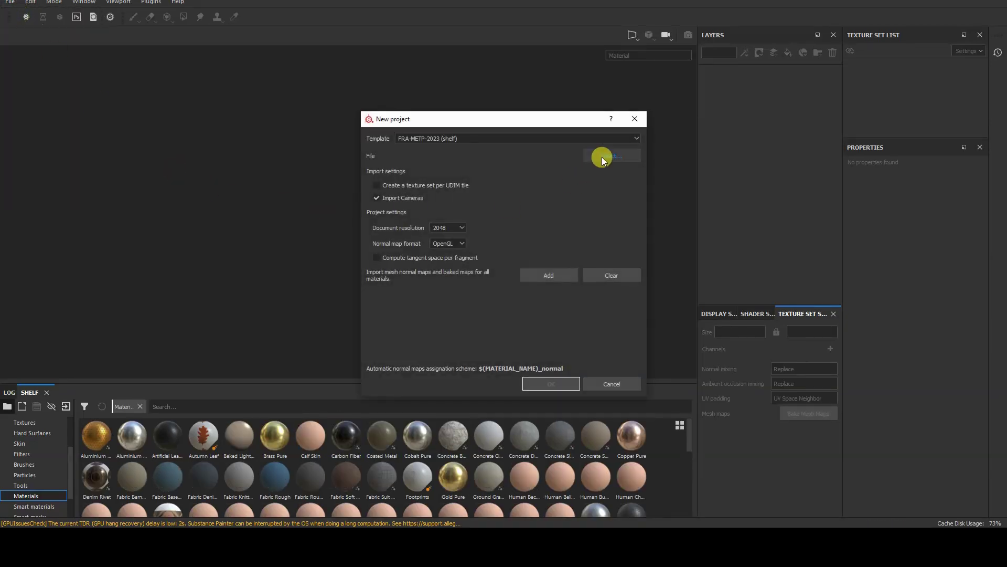
left_click(602, 156)
left_click(454, 245)
double_click(435, 245)
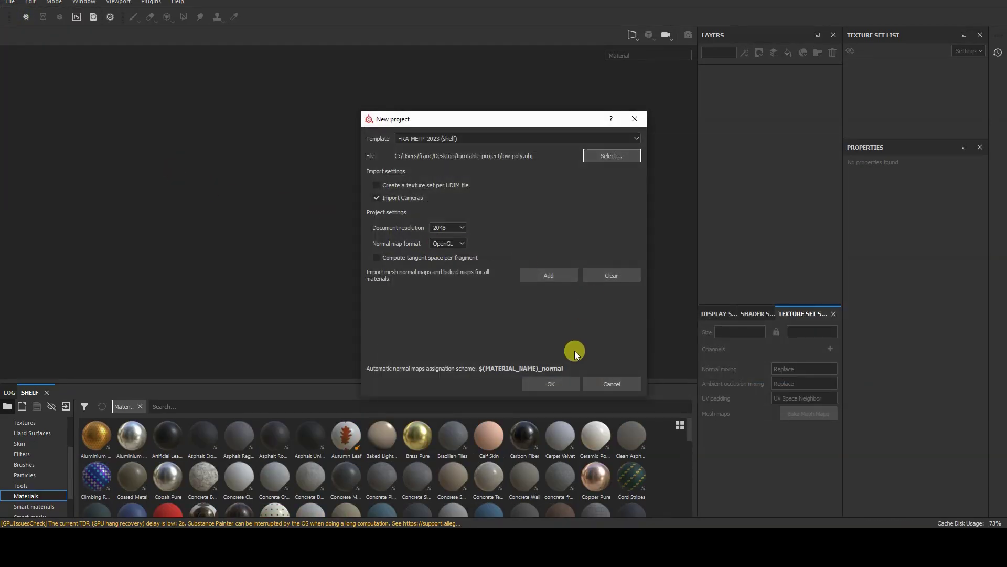
left_click(558, 384)
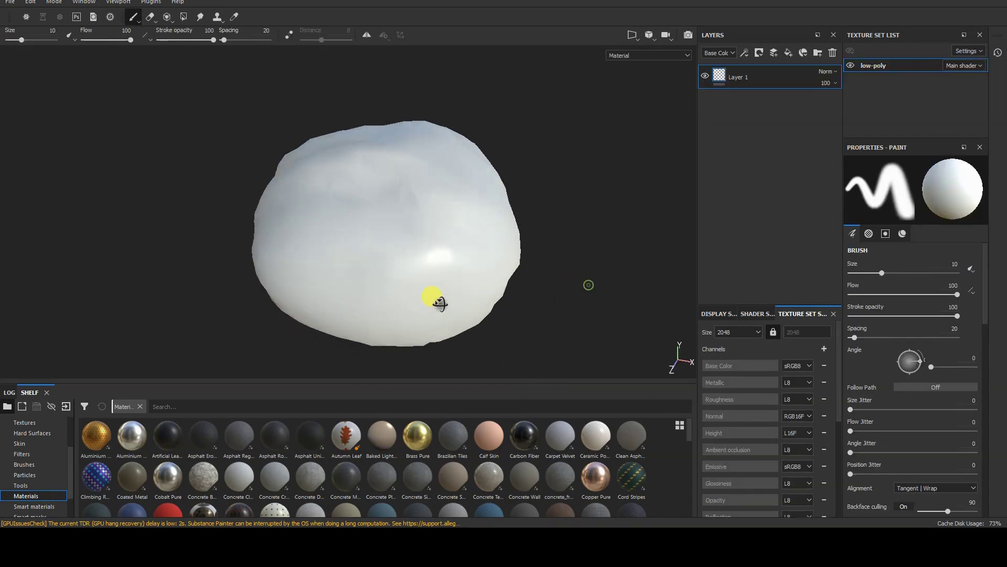
Delete the default paint layer and save the project as turntable-project.
left_click(832, 53)
key("ctrl+s")
left_click(10, 2)
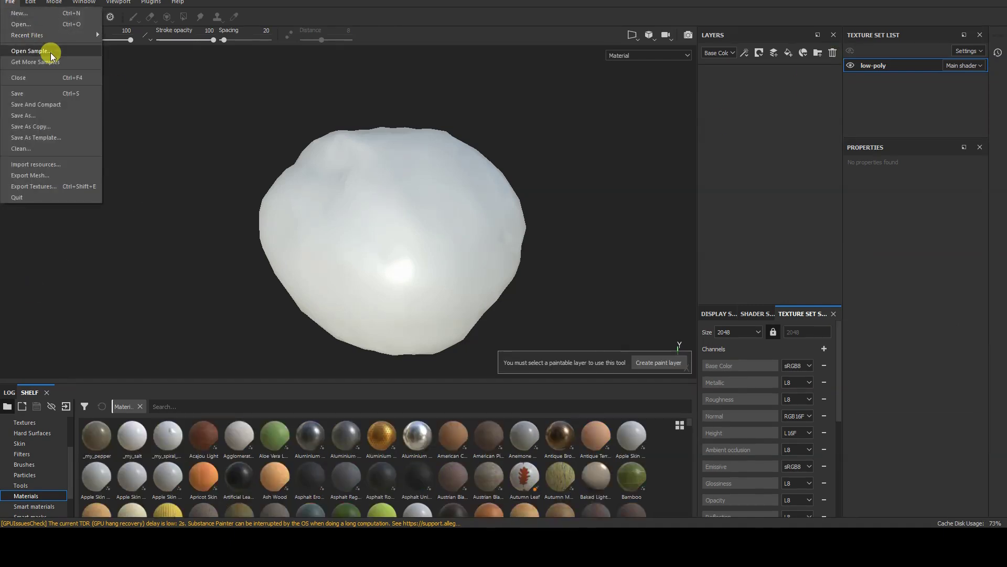
left_click(63, 91)
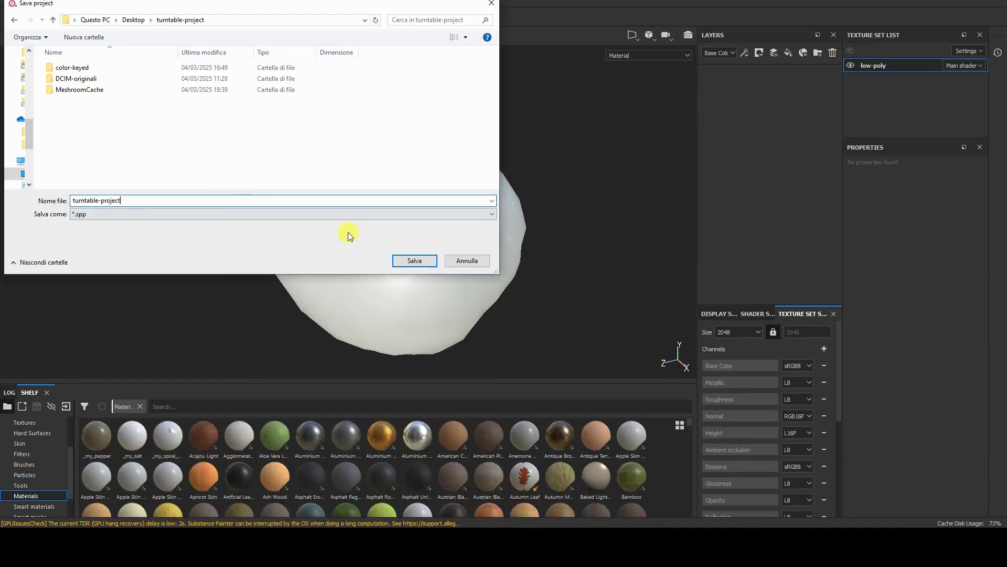
left_click(413, 261)
Import base-color-from-Meshroom.png as a texture resource into the turntable-project project.
left_click(10, 3)
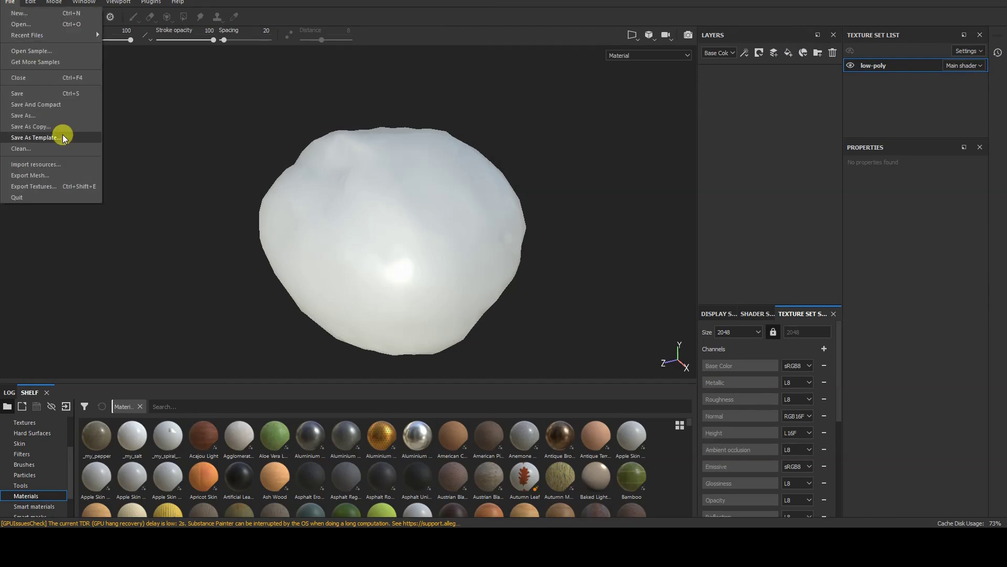
left_click(74, 164)
left_click(576, 120)
left_click(490, 225)
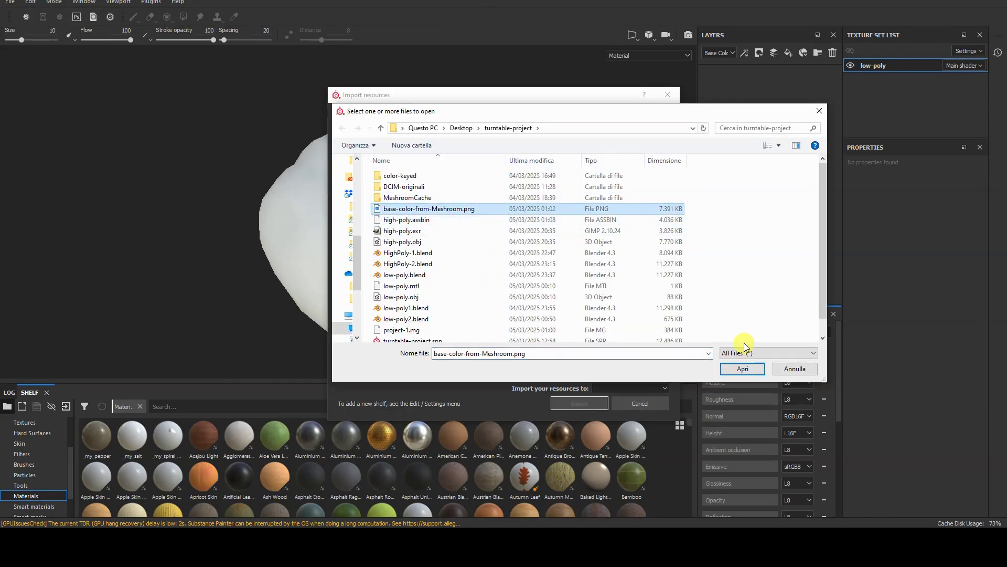
left_click(742, 368)
left_click(638, 151)
left_click(625, 388)
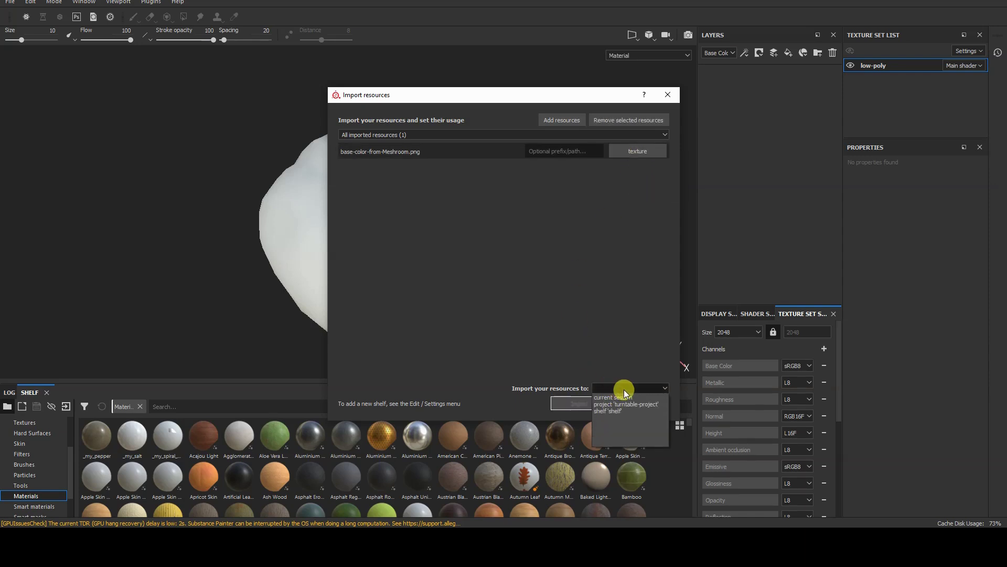
left_click(649, 405)
left_click(574, 402)
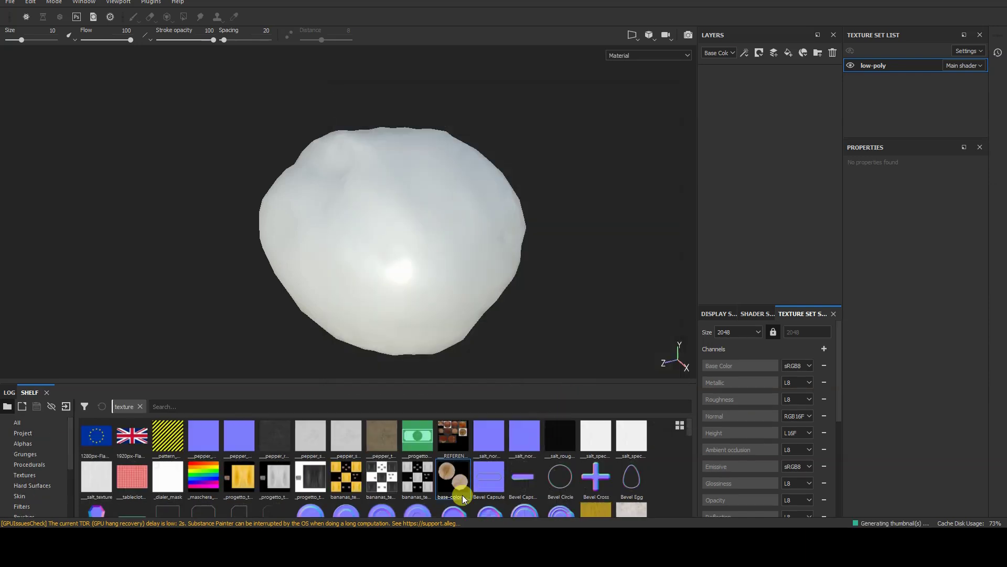
Add a fill layer and assign the base-color-from-Meshroom texture to its base color.
left_click(788, 54)
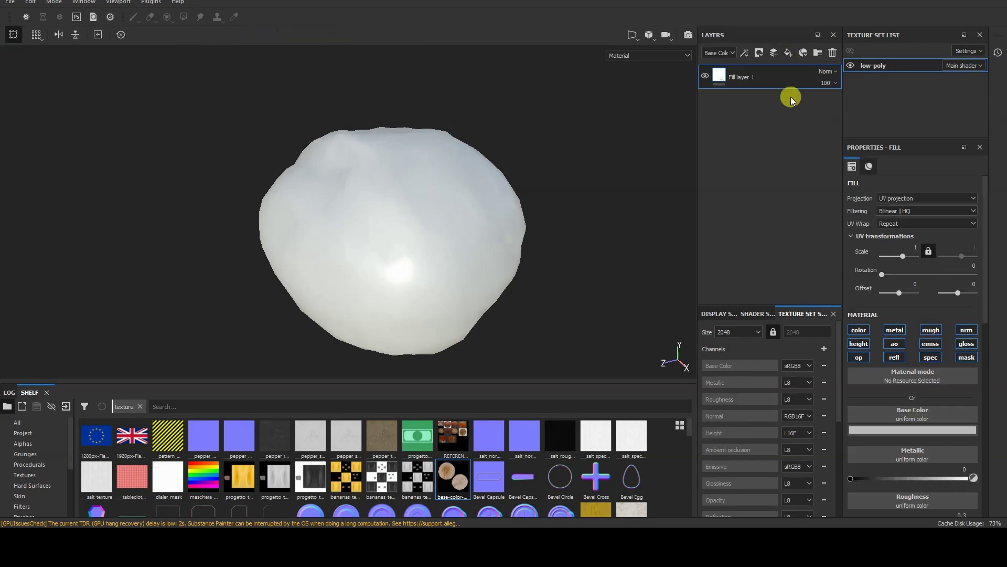
scroll(911, 252, "down", 4)
left_click_drag(454, 475, 928, 290)
left_click_drag(537, 231, 531, 259, "alt")
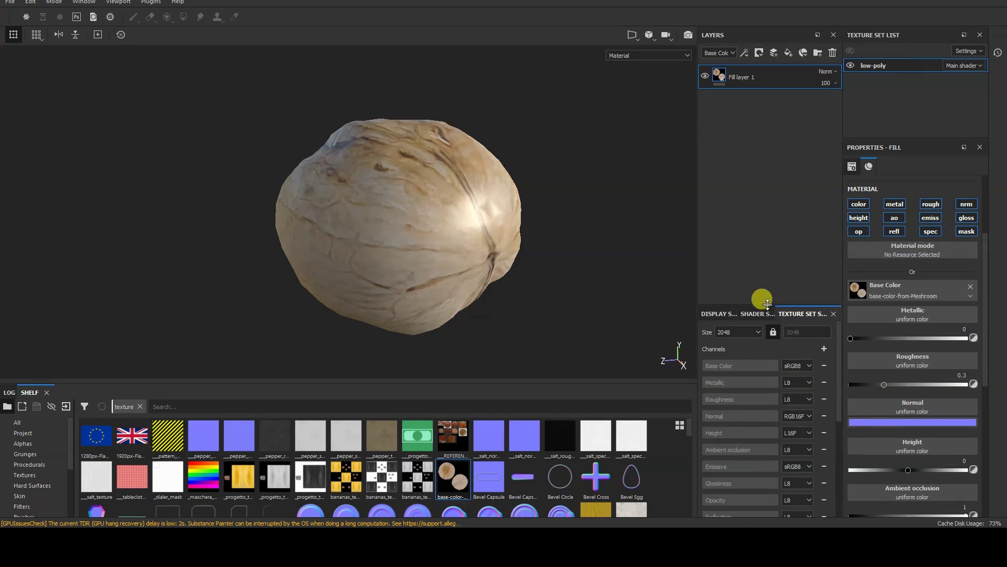
Bake the low-poly mesh maps using high-poly.obj as the high definition mesh.
left_click_drag(767, 304, 760, 268)
scroll(792, 362, "down", 4)
scroll(797, 375, "down", 1)
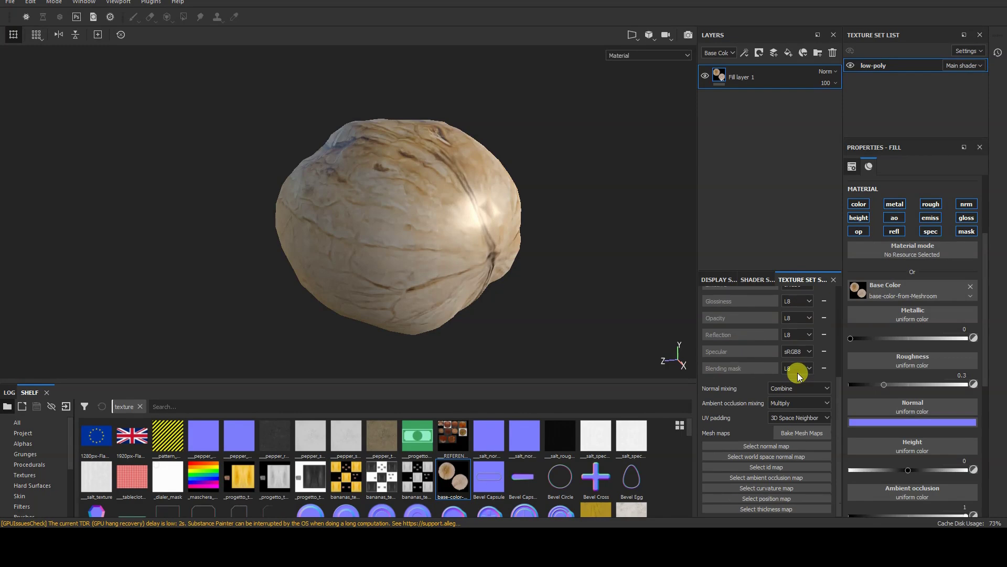
left_click(815, 434)
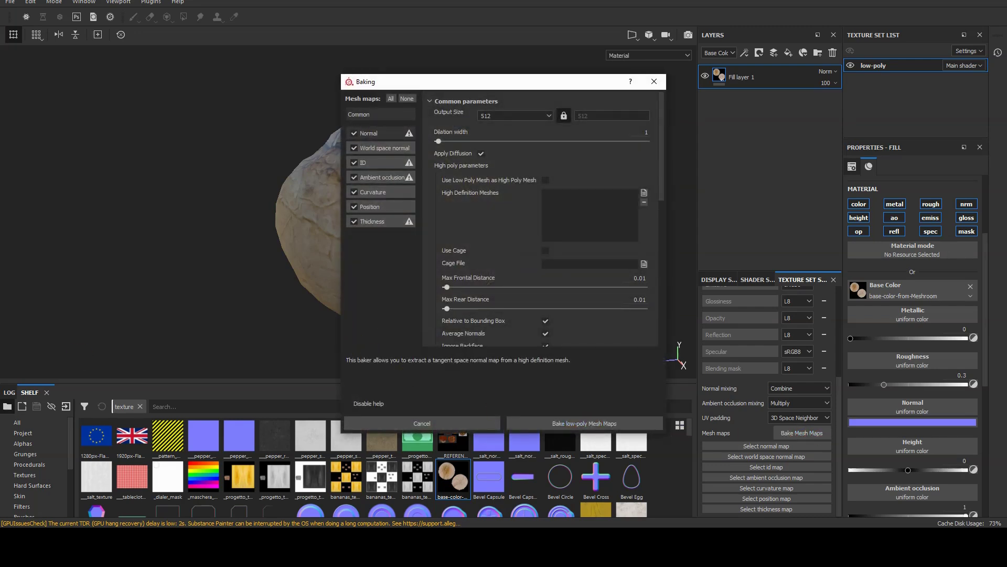
left_click(645, 195)
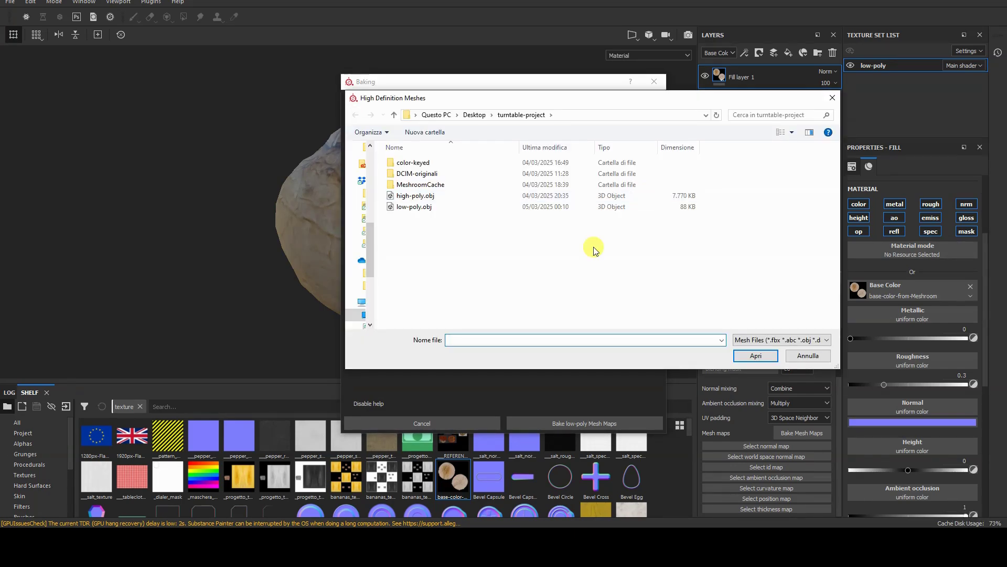
double_click(419, 199)
left_click(558, 422)
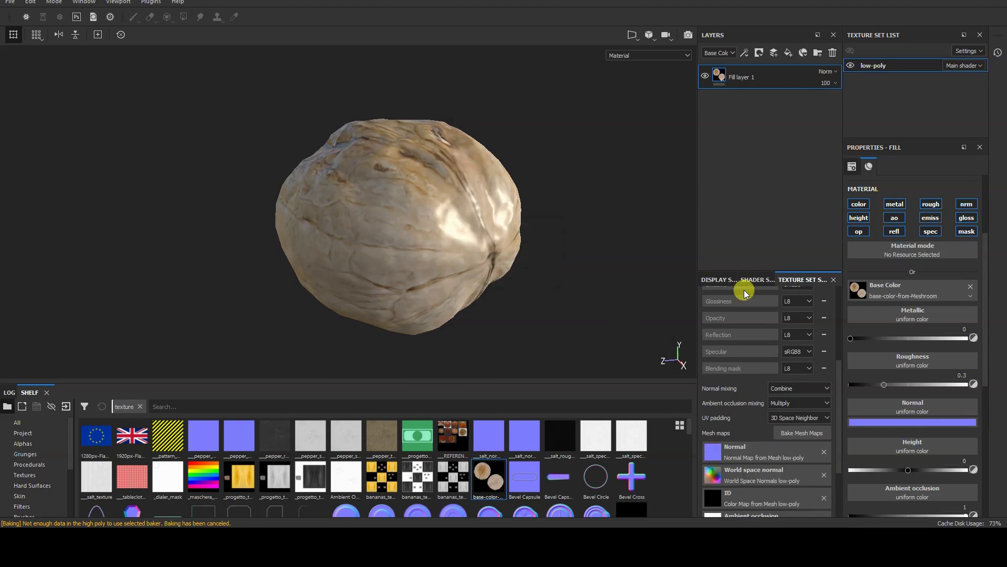
Enlarge the texture set settings area and look over the baked mesh maps among the project's resources.
left_click_drag(762, 271, 760, 244)
scroll(745, 379, "down", 3)
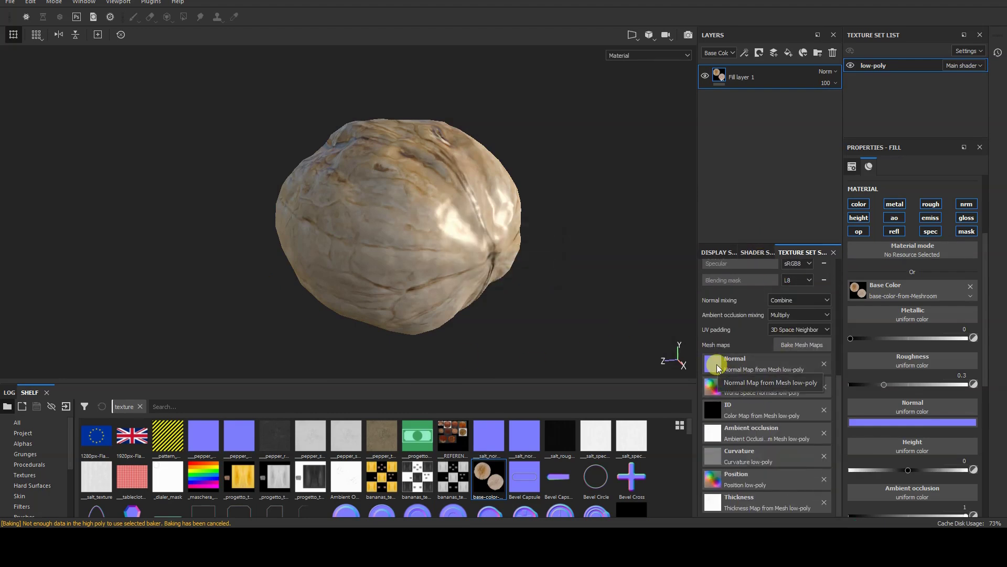
left_click(714, 363)
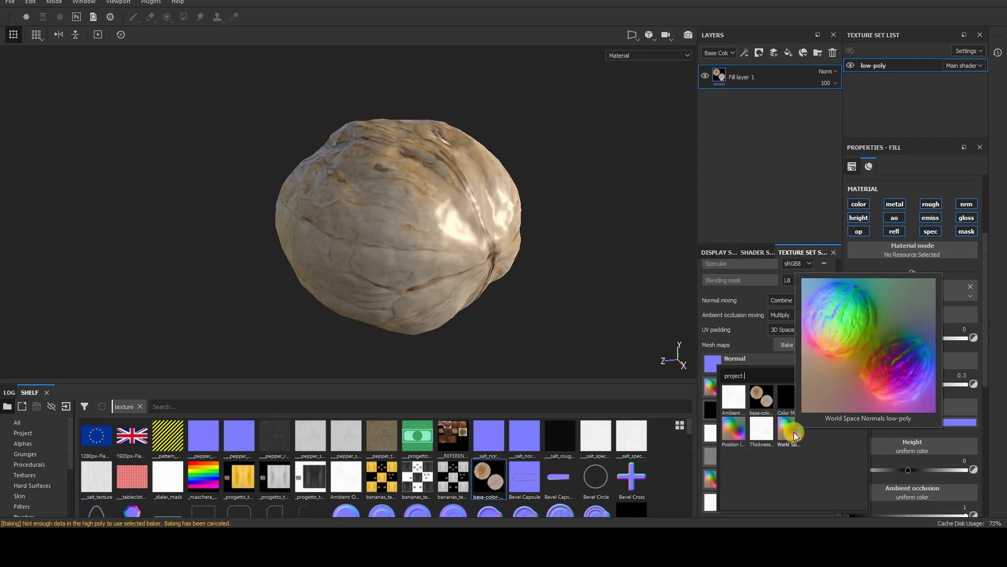
left_click(877, 437)
Assign the baked Normal Map from Mesh low-poly to the fill layer's normal channel.
left_click(938, 410)
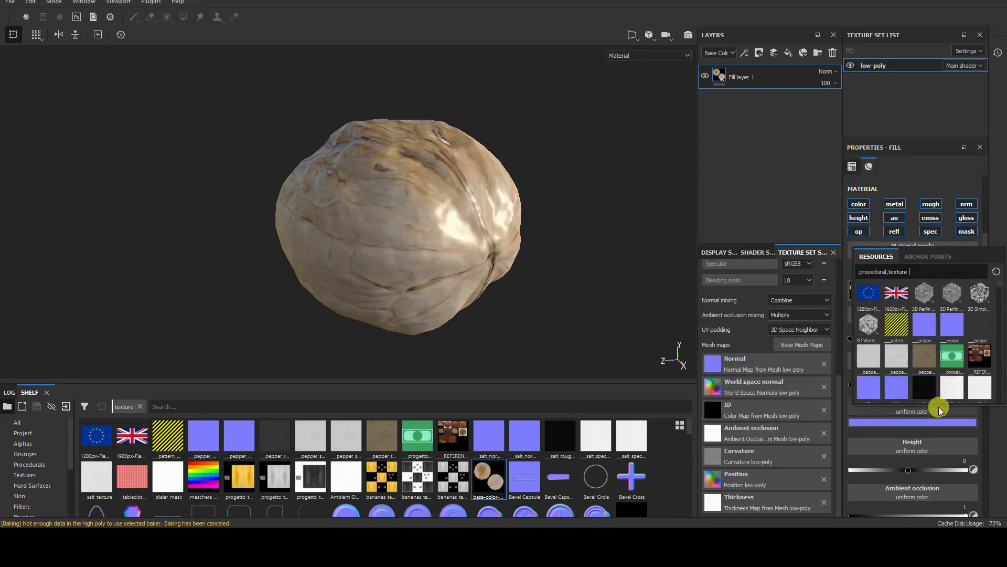
type("Normal map from")
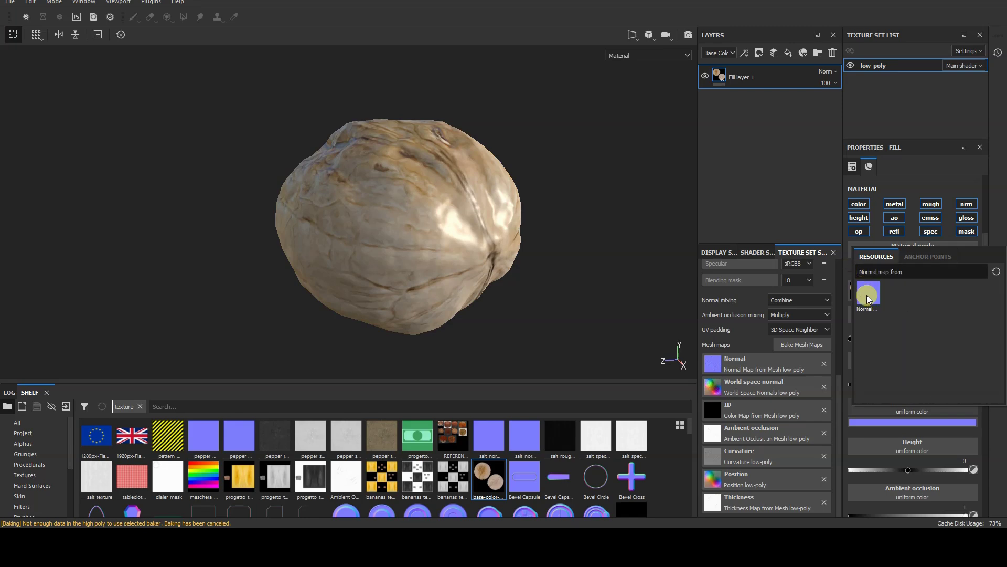
left_click(868, 298)
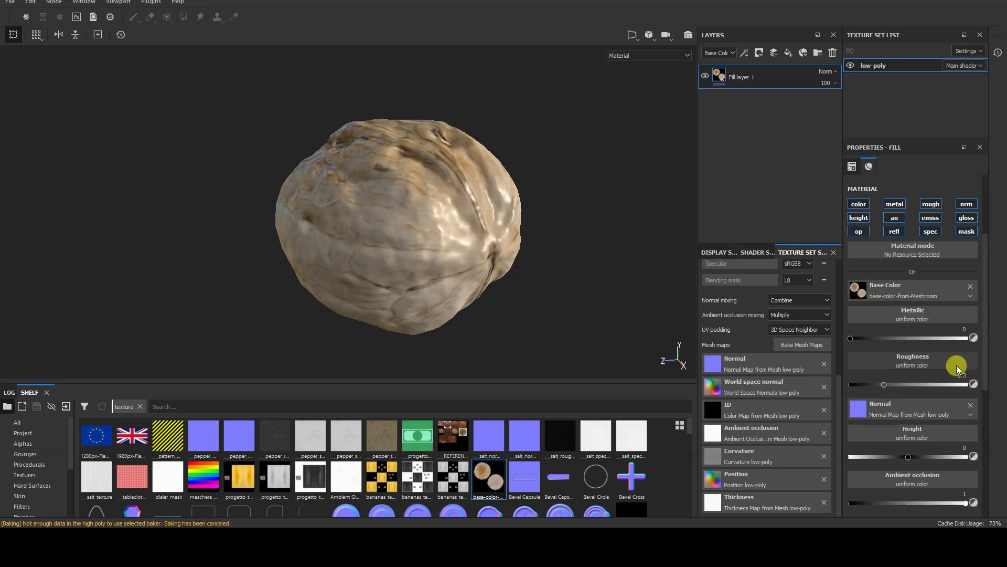
Assign the baked ambient occlusion map to the fill layer's ambient occlusion channel and save the project.
left_click(931, 481)
key("ctrl+a")
type("Ambi")
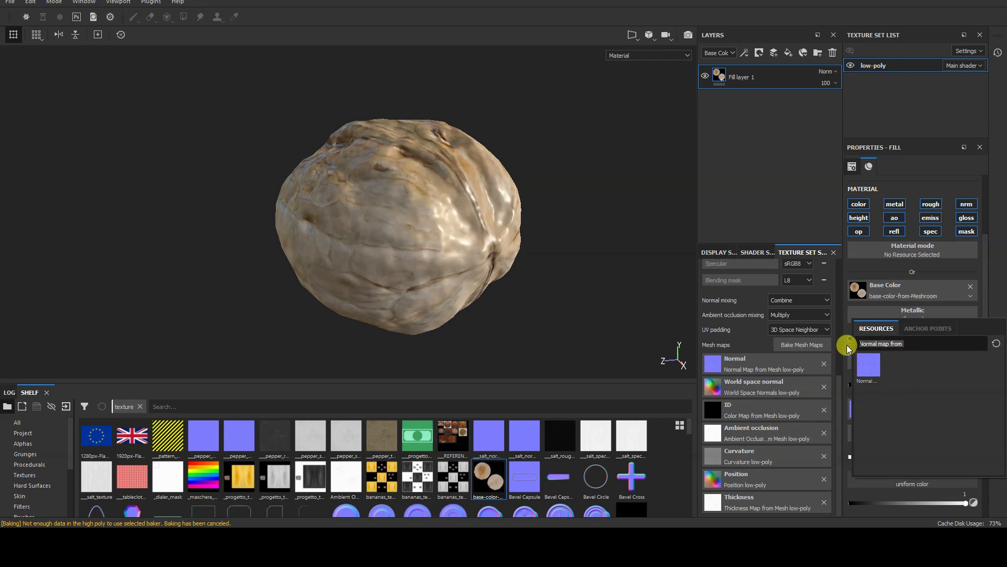
type("ent Occlusion f")
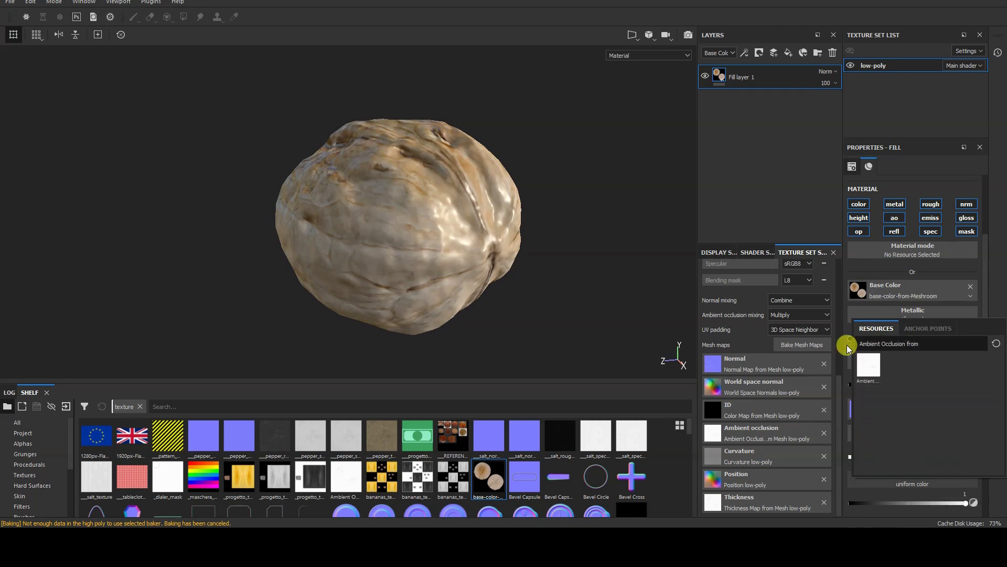
left_click(868, 364)
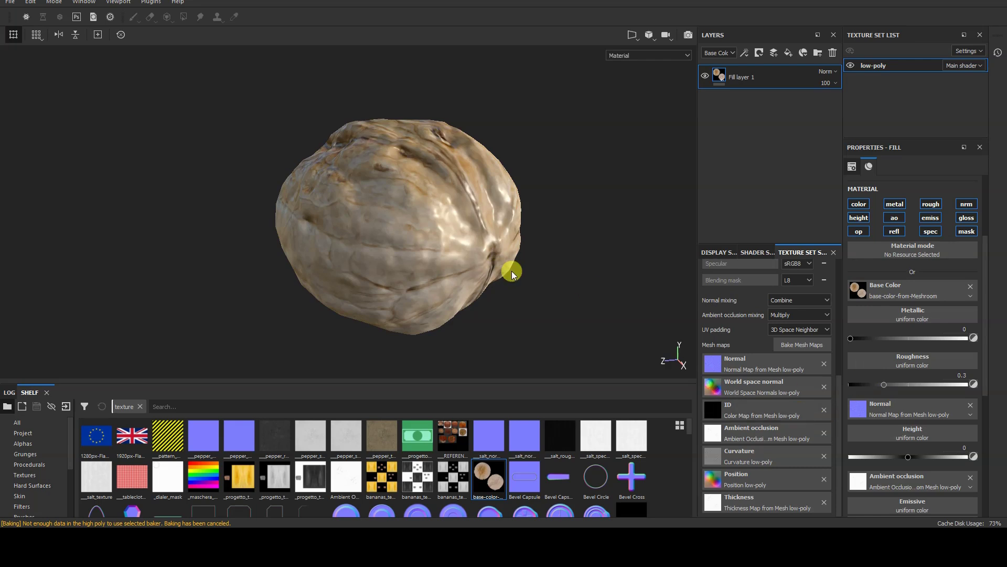
left_click_drag(513, 304, 546, 250, "alt")
key("ctrl+s")
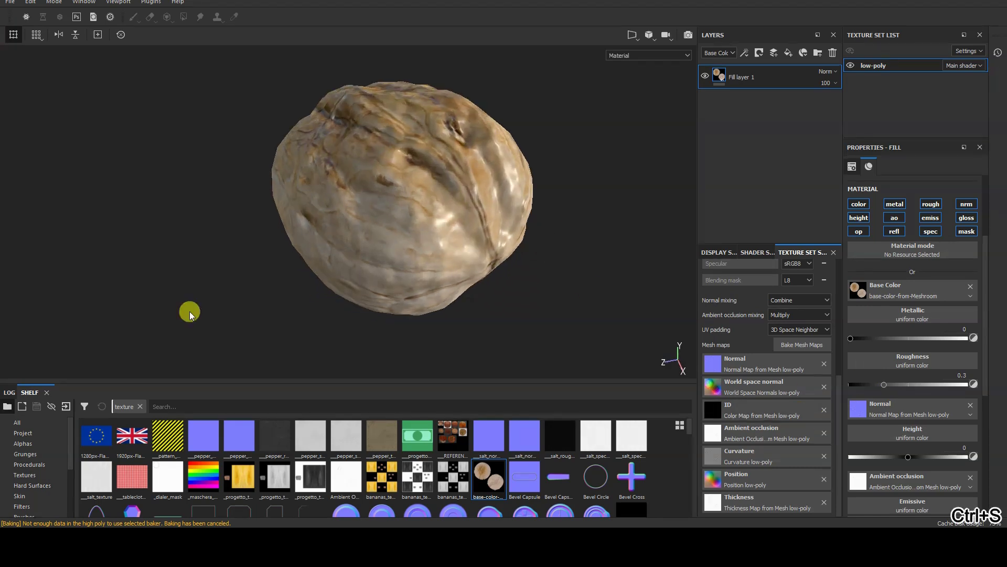
Display only the normal channel and examine the baked surface detail around the walnut.
left_click(662, 55)
left_click(648, 99)
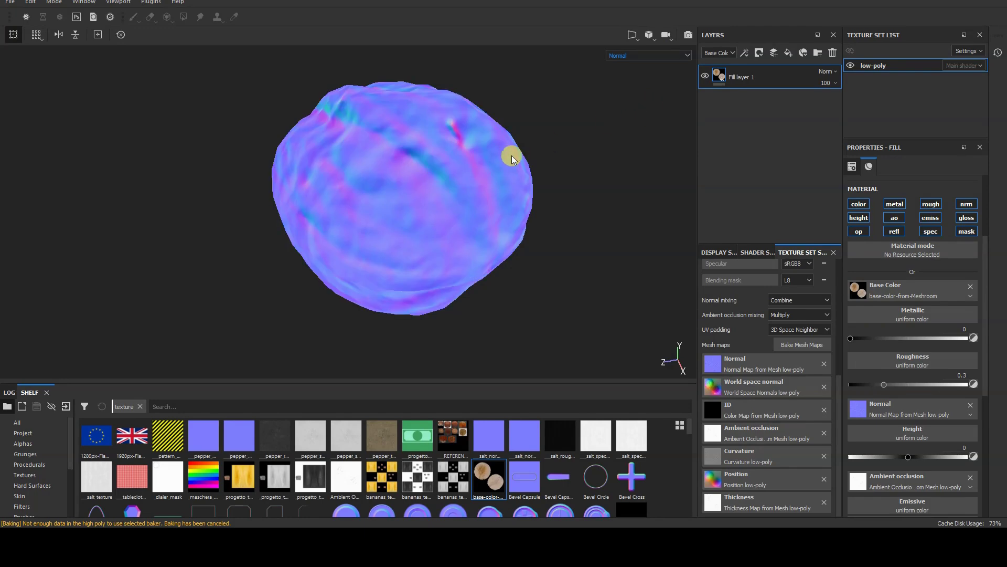
scroll(503, 154, "up", 2)
left_click_drag(503, 154, 445, 158, "alt")
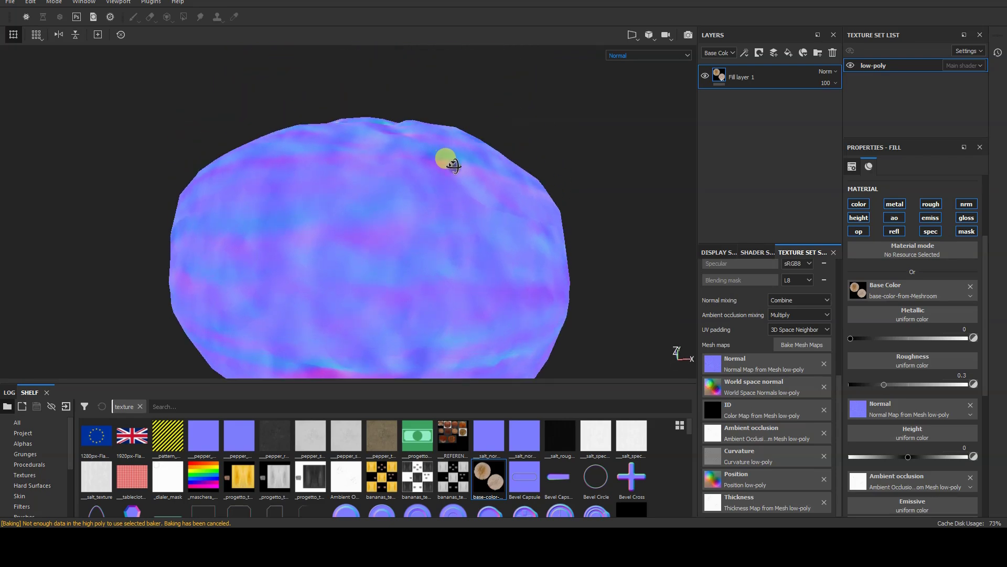
scroll(493, 227, "up", 2)
scroll(493, 227, "down", 3)
mouse_move(499, 234)
left_mouse_down("alt")
mouse_move(479, 220)
mouse_move(438, 247)
mouse_move(415, 227)
mouse_move(488, 223)
mouse_move(420, 207)
mouse_move(484, 214)
left_mouse_up("alt")
Cycle through the individual channels, examine the roughness channel, and return to the full material view.
left_click(651, 55)
left_click(644, 112)
key("c")
key("c")
key("c")
key("c")
key("c")
key("c")
key("c")
key("c")
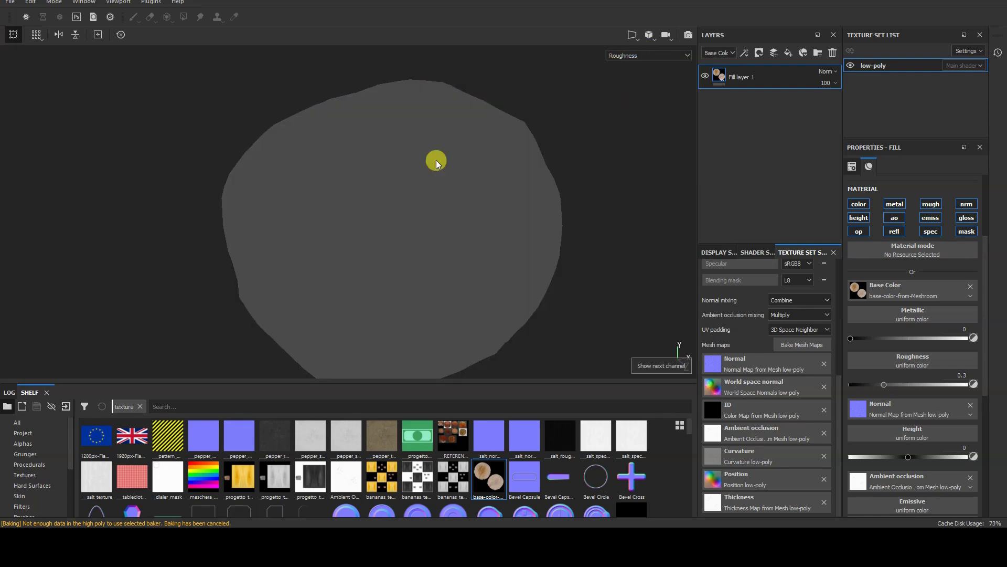
key("m")
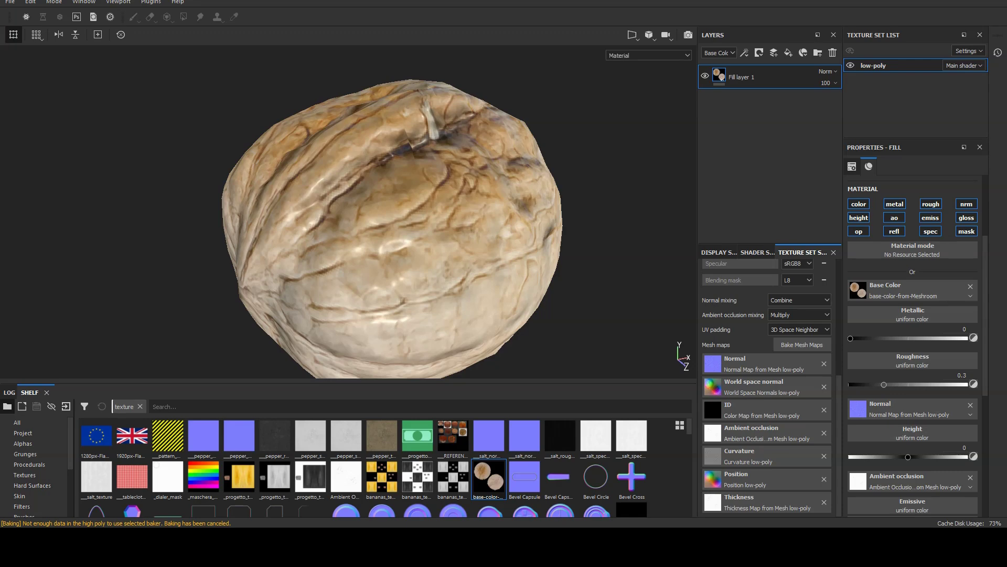
Display only the metallic channel, check it with the fill layer's metallic value at 0, and return to the full material view.
left_click(72, 392)
left_click_drag(605, 206, 608, 167)
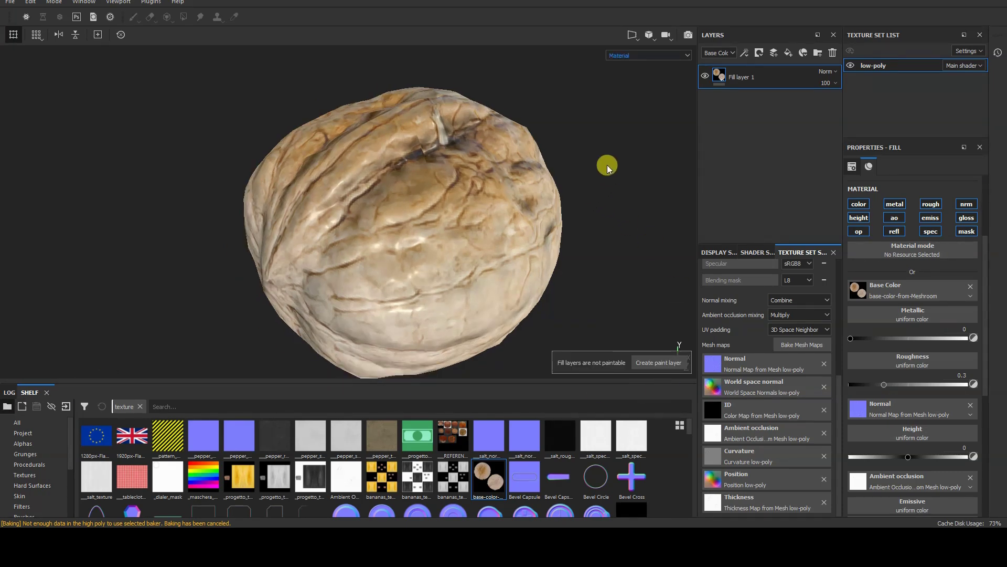
left_click(643, 55)
left_click(647, 92)
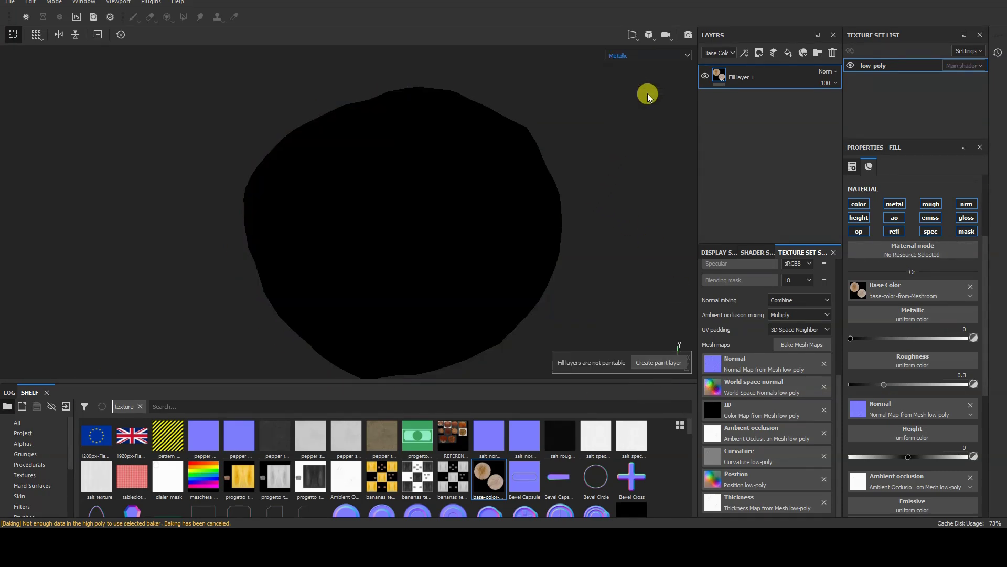
left_click_drag(869, 338, 800, 336)
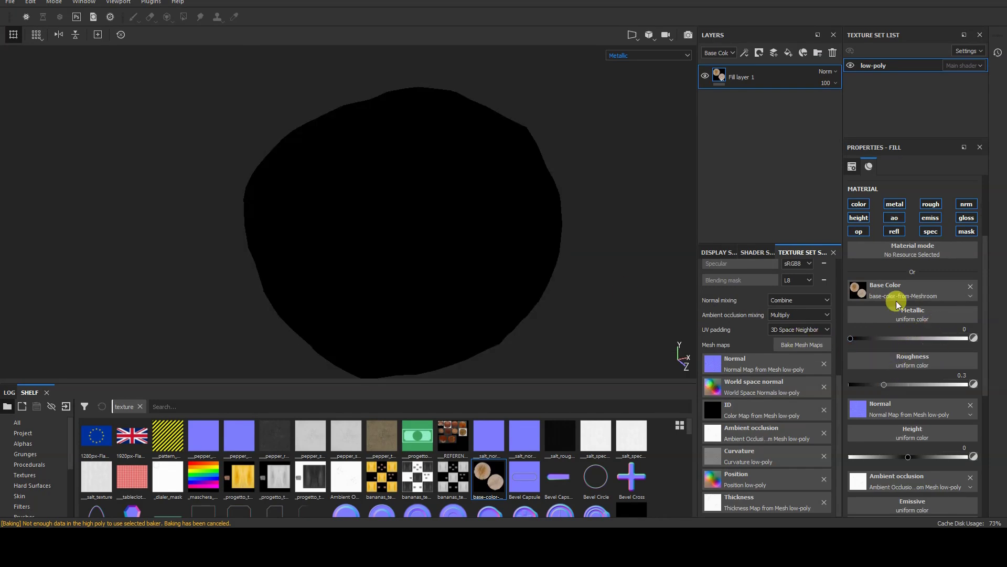
left_click(647, 57)
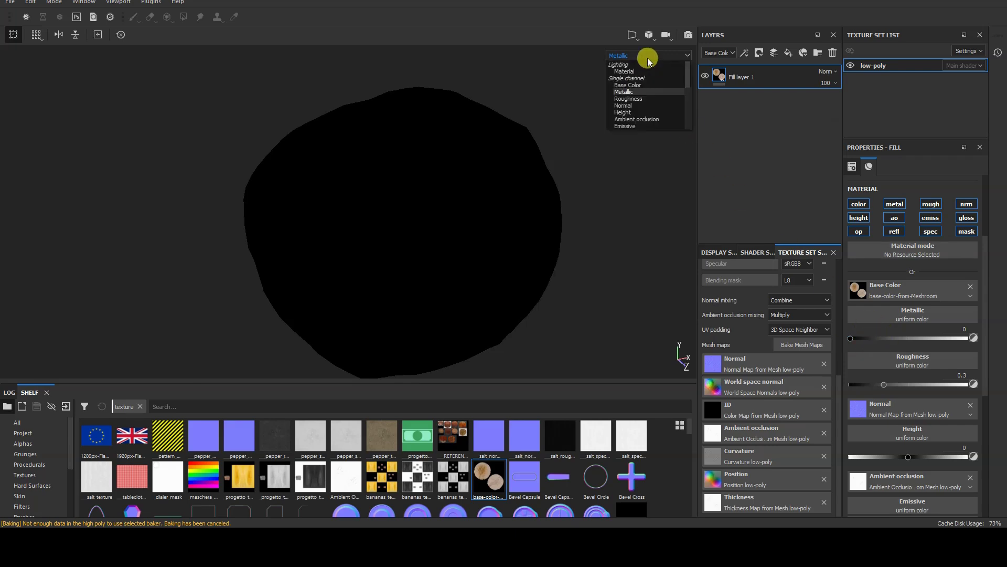
left_click(642, 75)
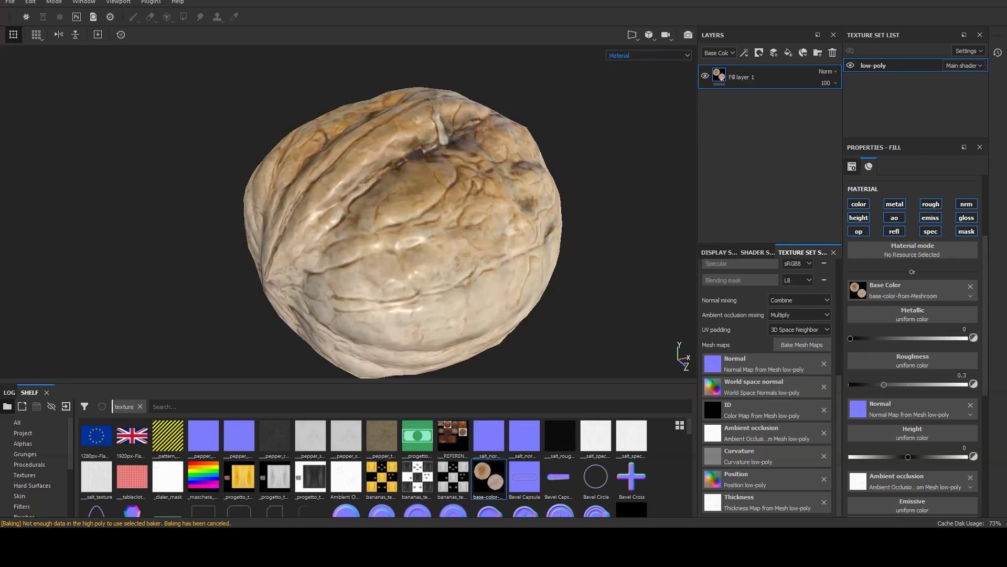
Try uniform roughness values of 0 and 0.8018 on the fill layer, checking the roughness channel and the full material.
scroll(913, 367, "down", 3)
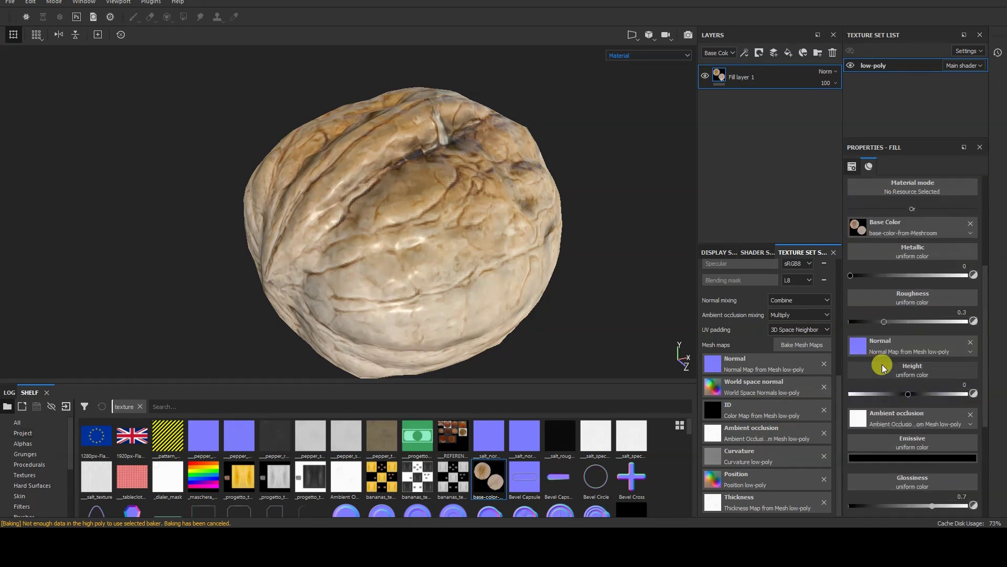
left_click_drag(887, 325, 663, 320)
left_click(646, 55)
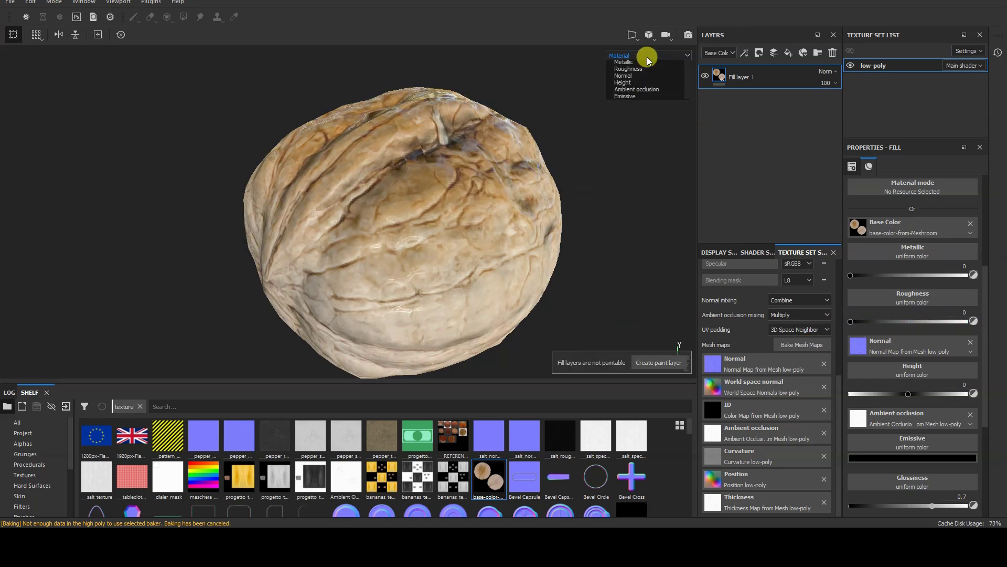
left_click(634, 97)
left_click_drag(852, 328, 949, 324)
left_click(635, 56)
left_click(632, 67)
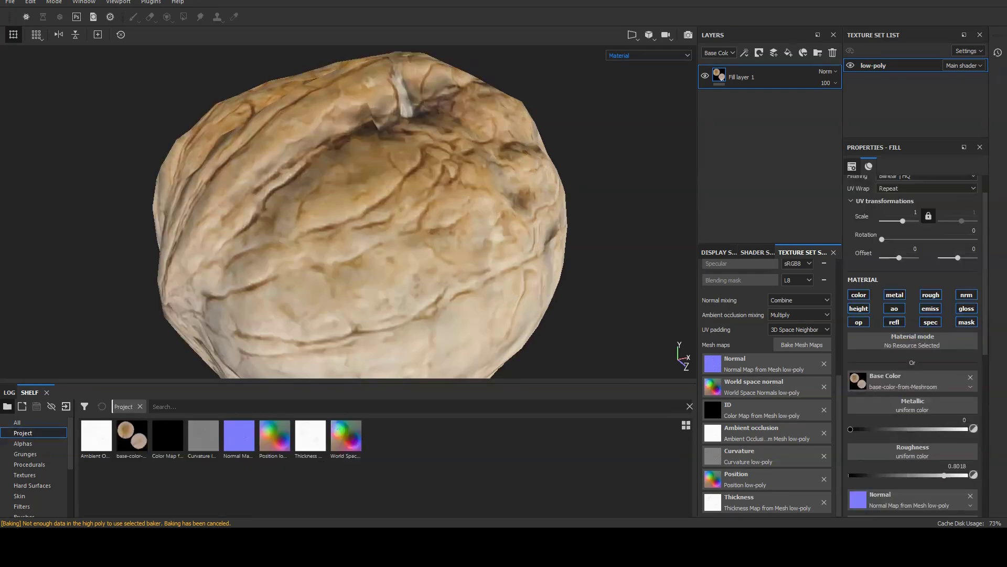
Disable the fill layer's roughness and glossiness channels and add the Asphalt Eroded Black material as a layer beneath it.
left_click(930, 295)
scroll(45, 450, "down", 3)
left_click(26, 485)
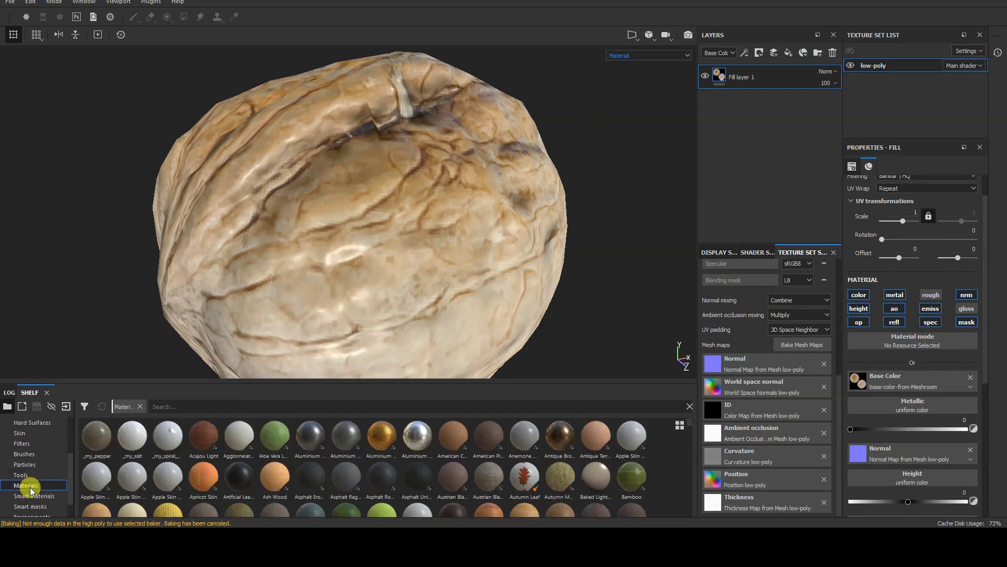
left_click(194, 404)
type("asphalt erod")
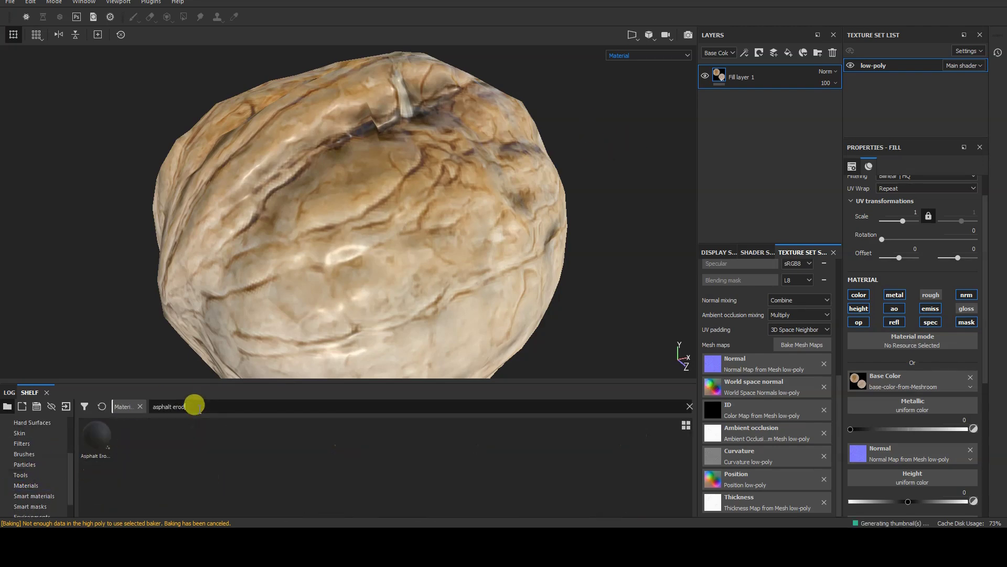
left_click_drag(96, 435, 781, 184)
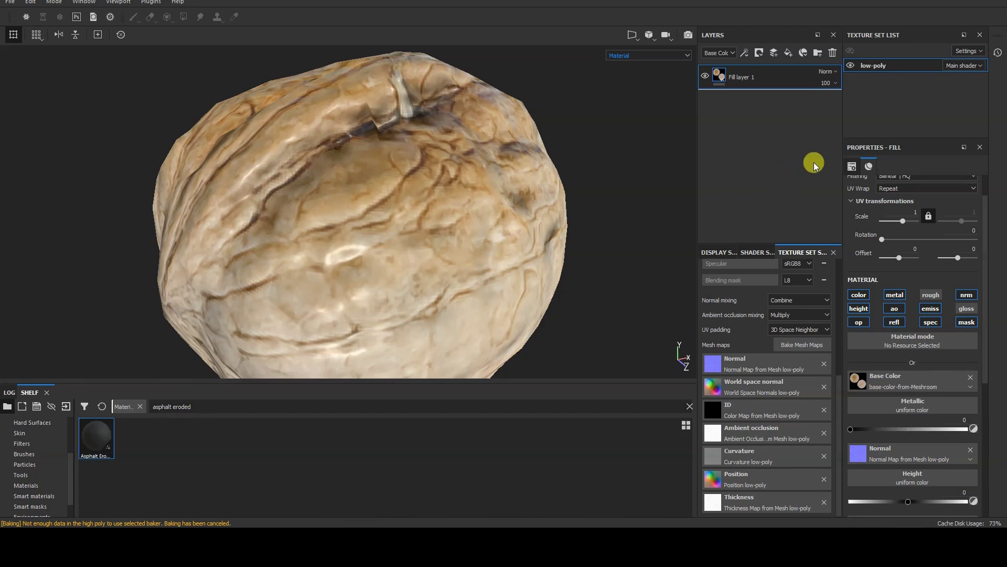
left_click_drag(801, 151, 814, 162)
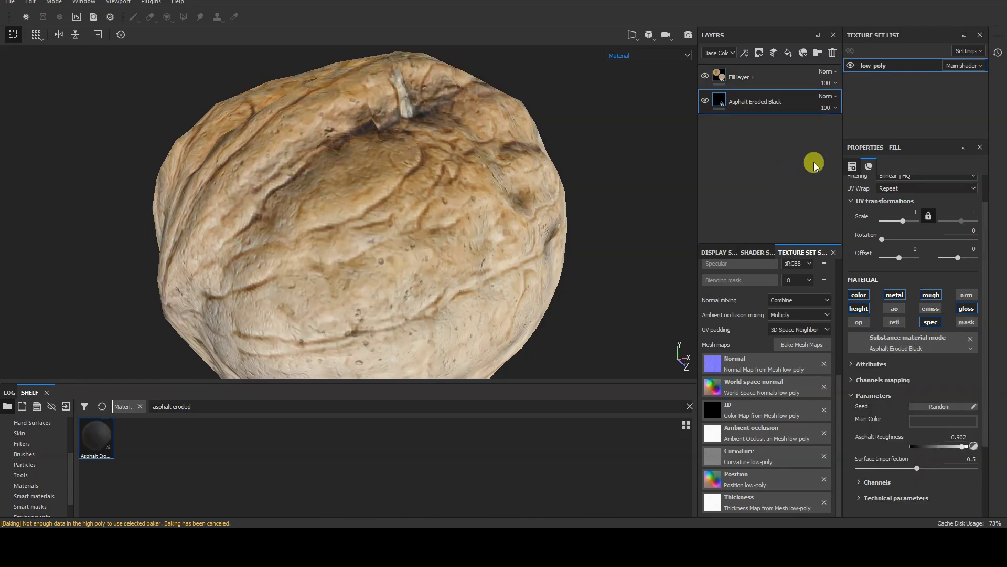
Set the asphalt layer's UV scale to 3 and disable every channel on it except roughness and glossiness.
left_click(901, 210)
type("3")
key("Return")
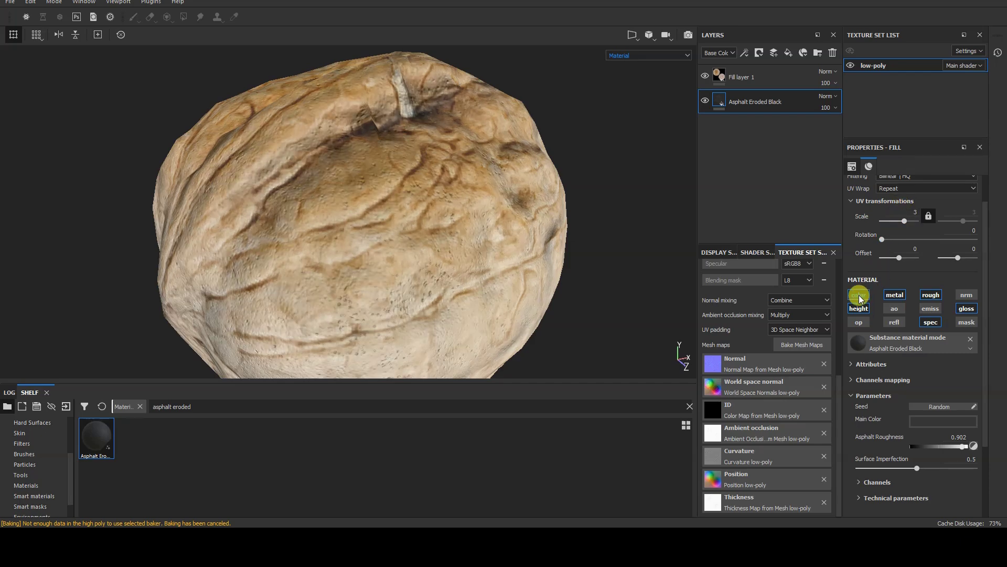
left_click(860, 308)
While checking the roughness channel and full material, set the layer's asphalt roughness to about 0.51 and surface imperfection to 0.59.
left_click(636, 56)
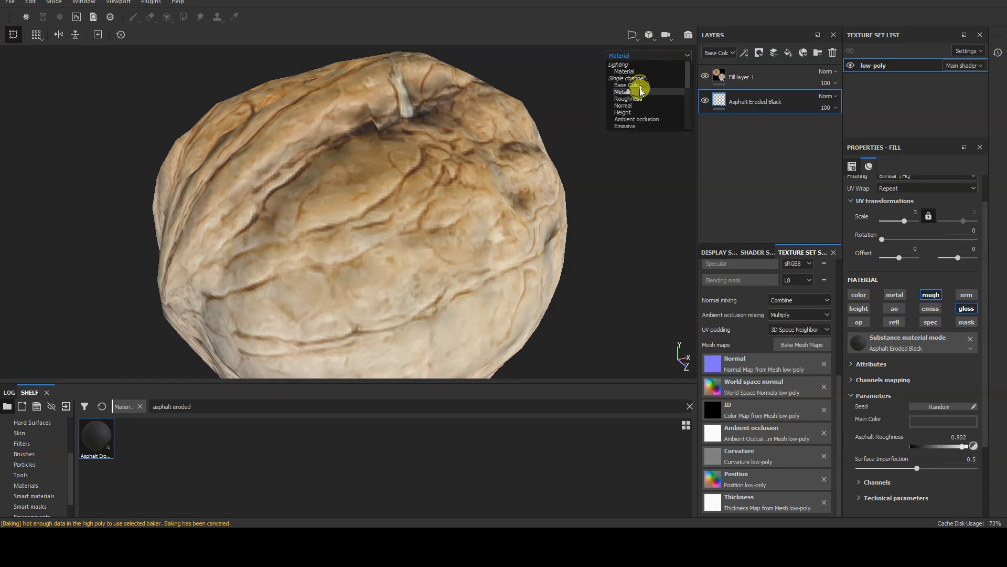
left_click(641, 103)
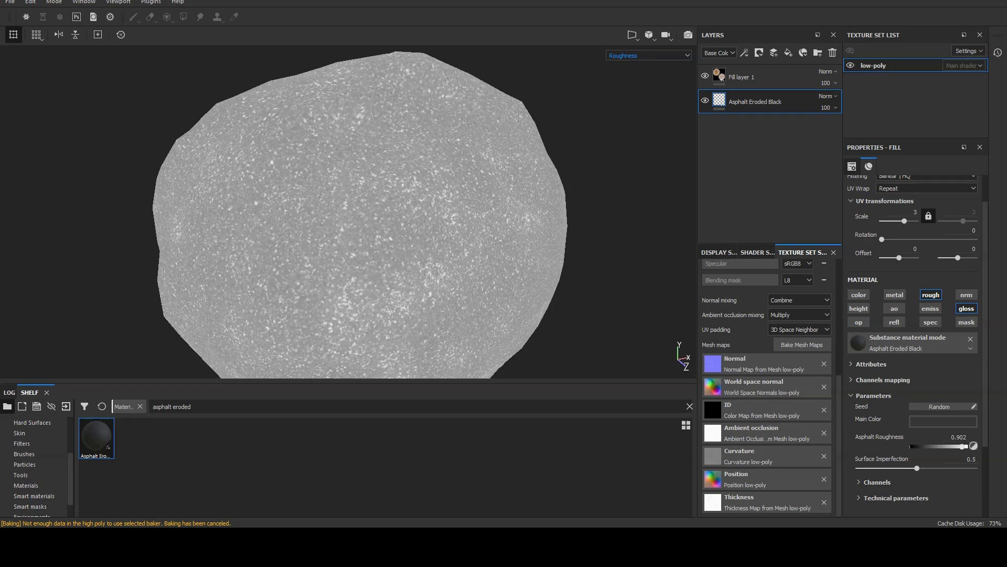
scroll(897, 349, "down", 3)
left_click_drag(963, 349, 940, 350)
left_click(636, 55)
left_click(625, 62)
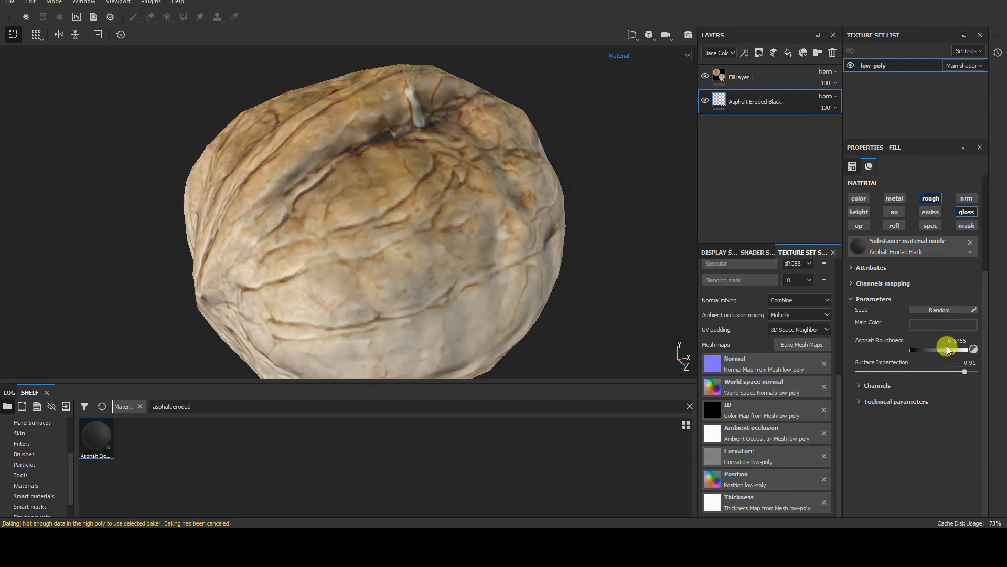
scroll(461, 227, "up", 8)
left_click_drag(943, 350, 927, 371)
left_click(944, 372)
Switch the asphalt layer to tri-planar projection with scale 5 and examine its roughness on the walnut.
scroll(913, 315, "up", 3)
left_click(902, 244)
scroll(585, 243, "down", 5)
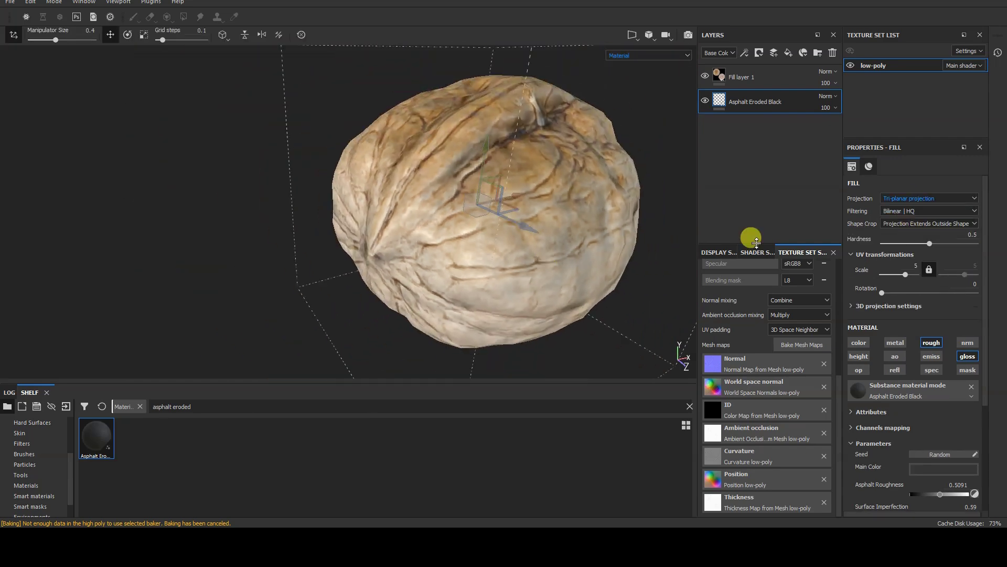
left_click(649, 55)
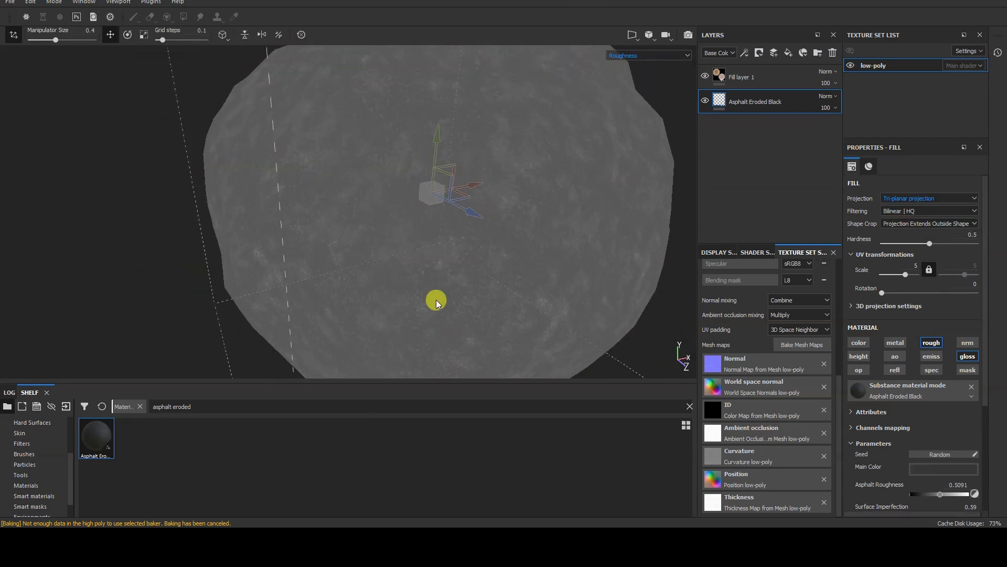
key("m")
scroll(294, 225, "up", 5)
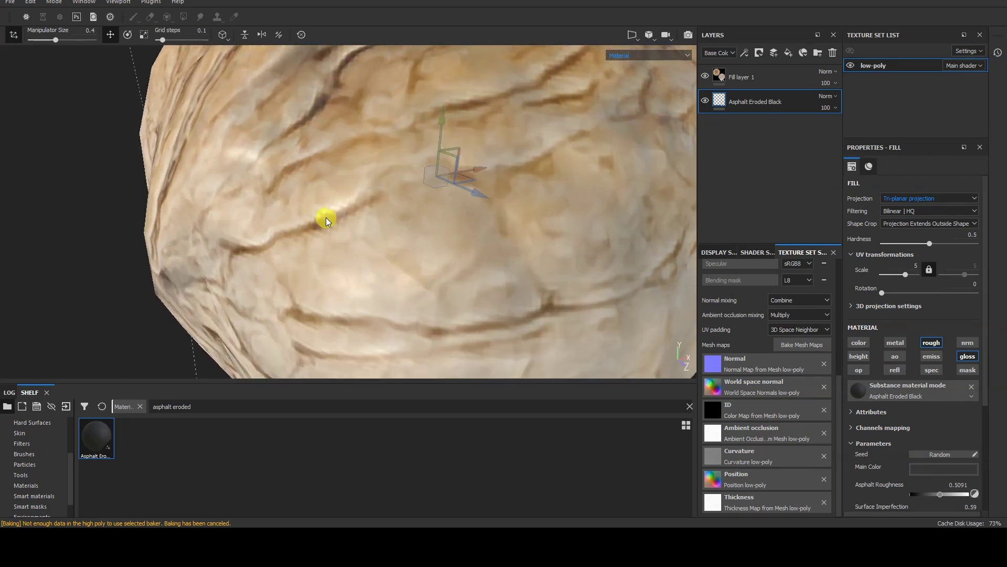
scroll(320, 220, "down", 5)
Add a Blur filter to Fill layer 1.
left_click(765, 79)
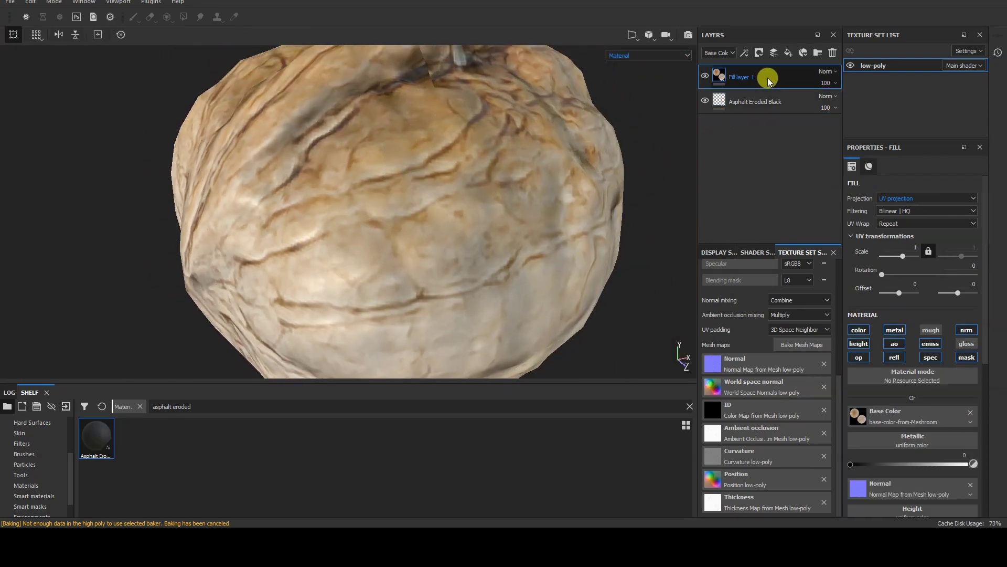
right_click(767, 78)
left_click(835, 436)
left_click(923, 223)
type("blur")
left_click(871, 252)
Set the Blur filter's intensity to 0.16, judging the softened walnut surface up close and from a distance.
left_click_drag(858, 276, 858, 276)
left_click(971, 266)
type("0.12")
scroll(488, 265, "up", 6)
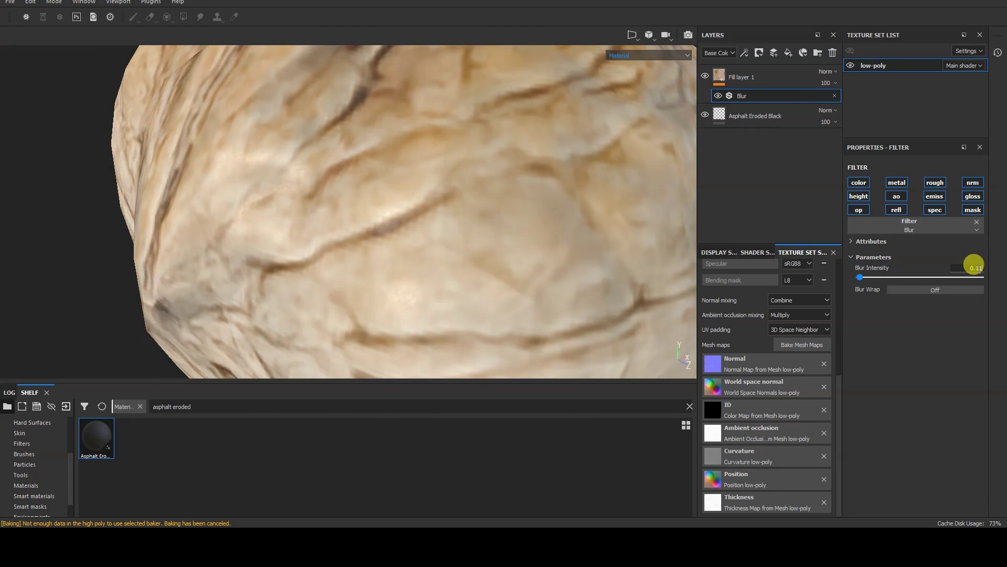
scroll(427, 229, "down", 5)
scroll(497, 226, "up", 5)
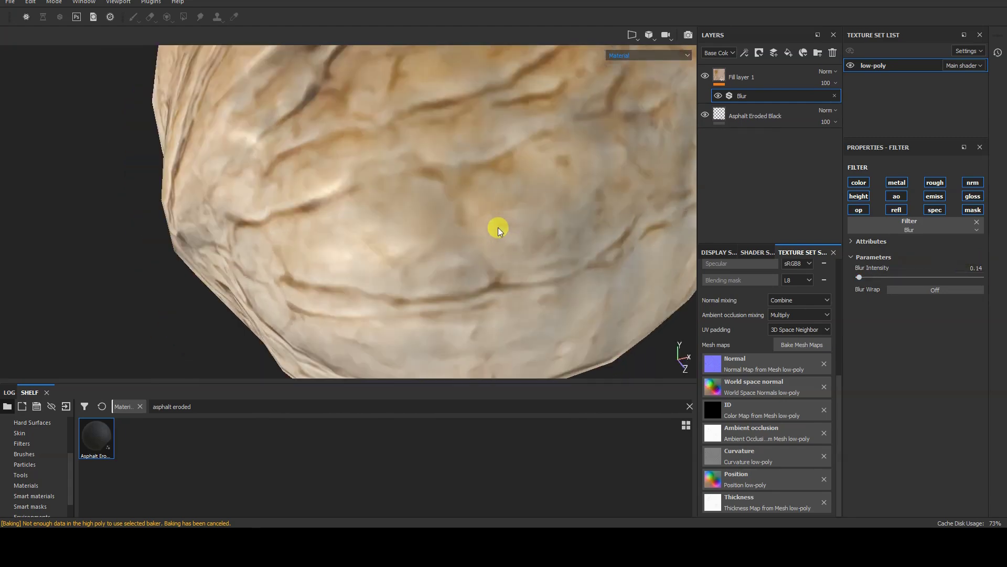
scroll(450, 218, "down", 5)
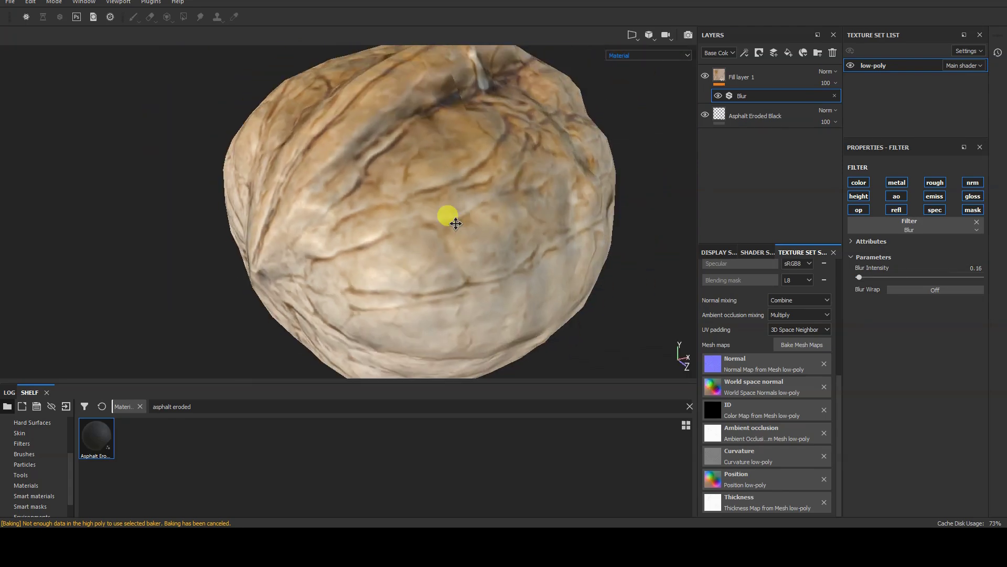
left_click(934, 227)
type("sharpen")
left_click(959, 473)
Add a second filter to Fill layer 1 and set it to Sharpen.
right_click(776, 74)
left_click(846, 424)
left_click(939, 223)
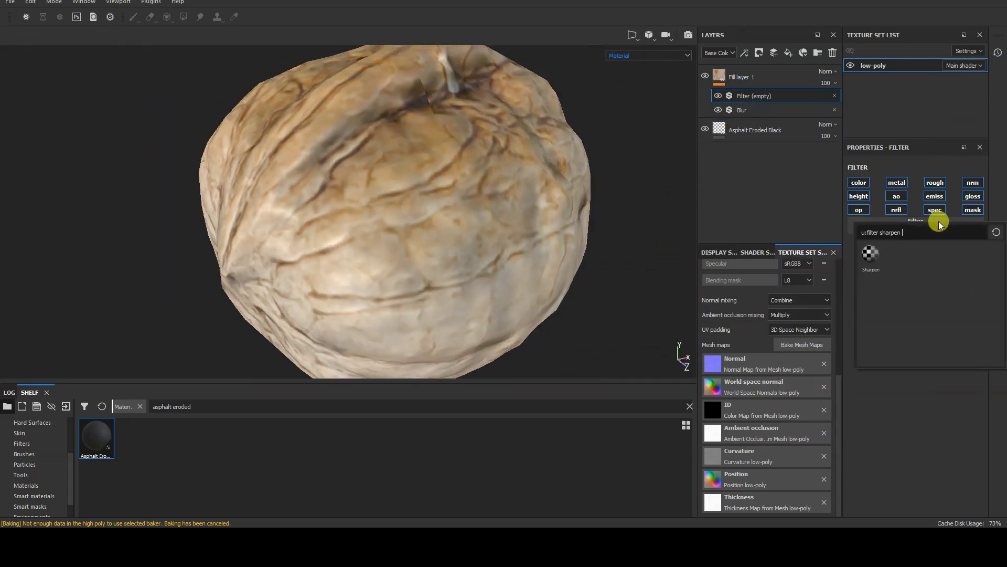
left_click(871, 254)
Place the Sharpen filter beneath the Blur filter and disable its normal and height channels.
left_click_drag(755, 96, 734, 107)
scroll(326, 241, "down", 5)
scroll(326, 246, "up", 5)
left_click(751, 96)
left_click_drag(863, 279, 861, 275)
mouse_move(745, 110)
left_mouse_down()
mouse_move(728, 92)
mouse_move(756, 96)
left_mouse_up()
Compare the walnut with the Blur and Sharpen filters off and on, and save the project.
scroll(523, 227, "down", 4)
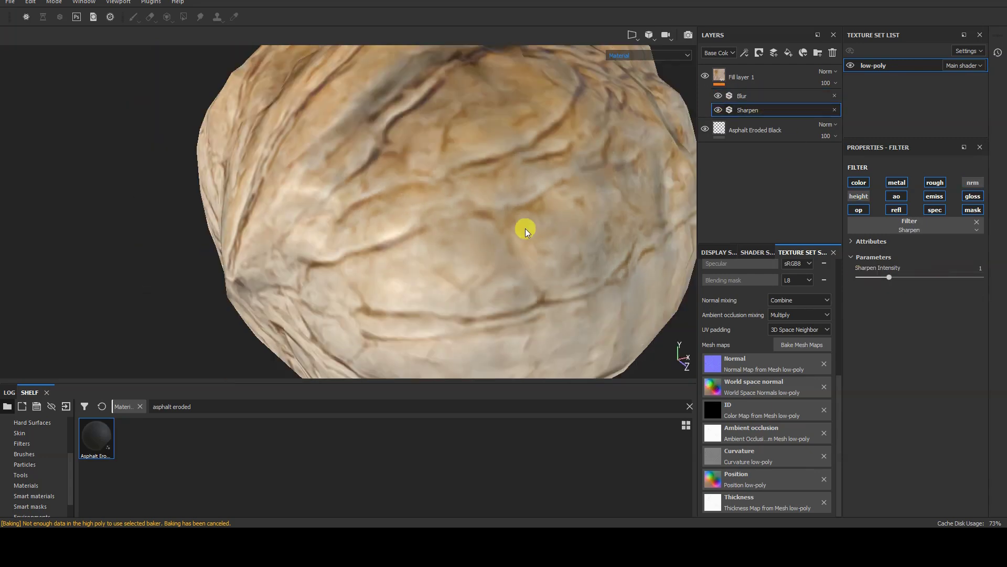
scroll(417, 252, "up", 4)
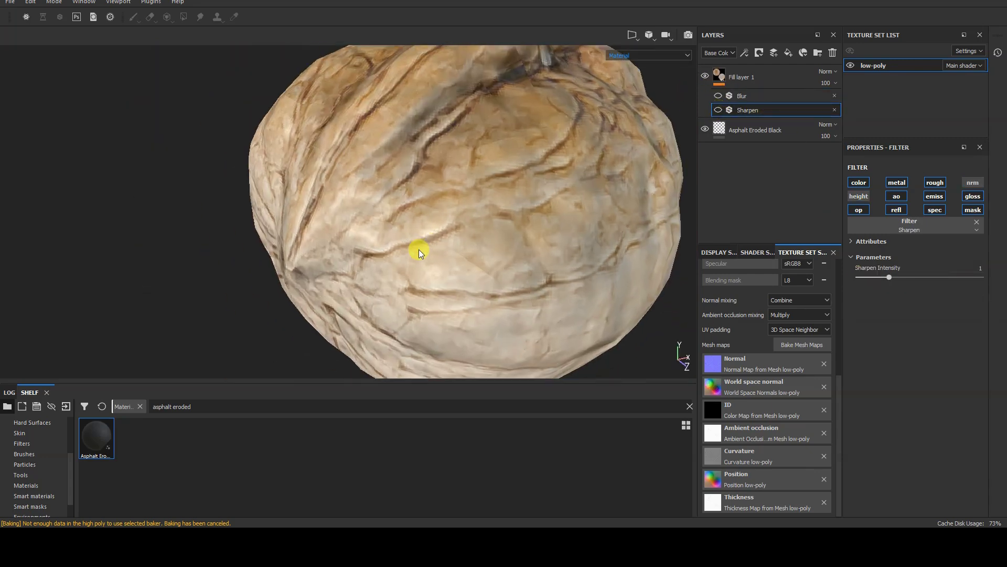
scroll(565, 256, "down", 4)
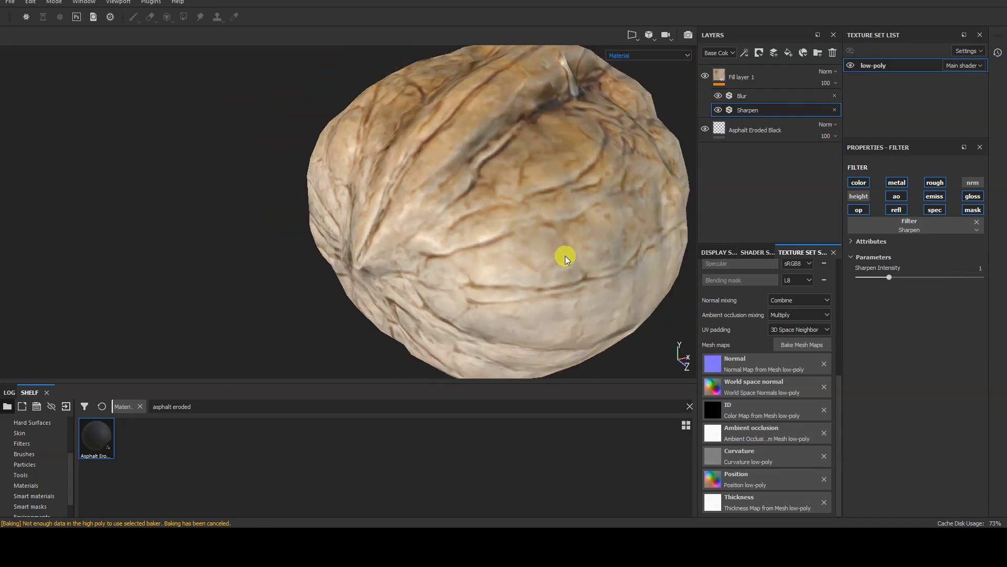
scroll(375, 279, "up", 2)
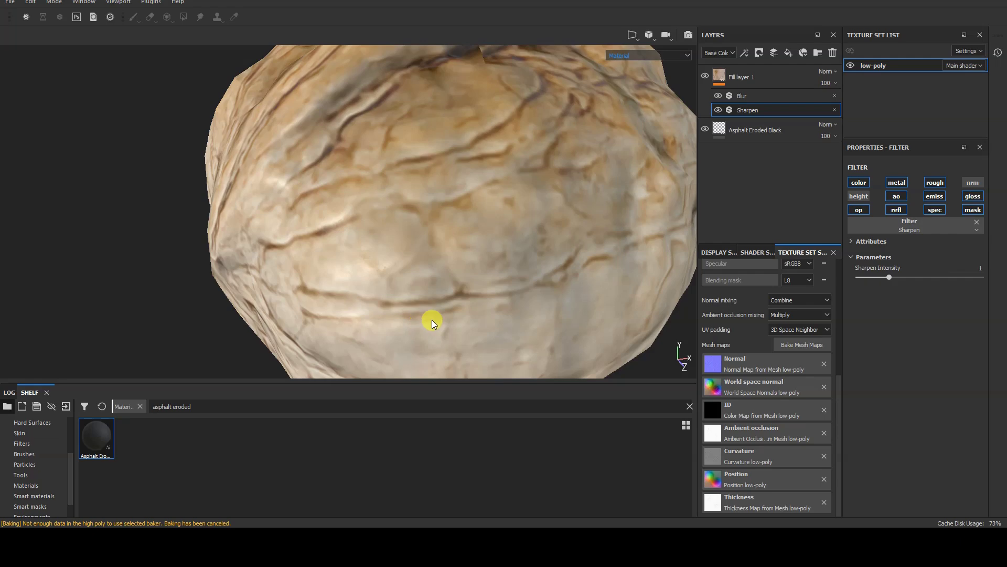
scroll(451, 221, "down", 3)
key("ctrl+s")
scroll(349, 218, "up", 5)
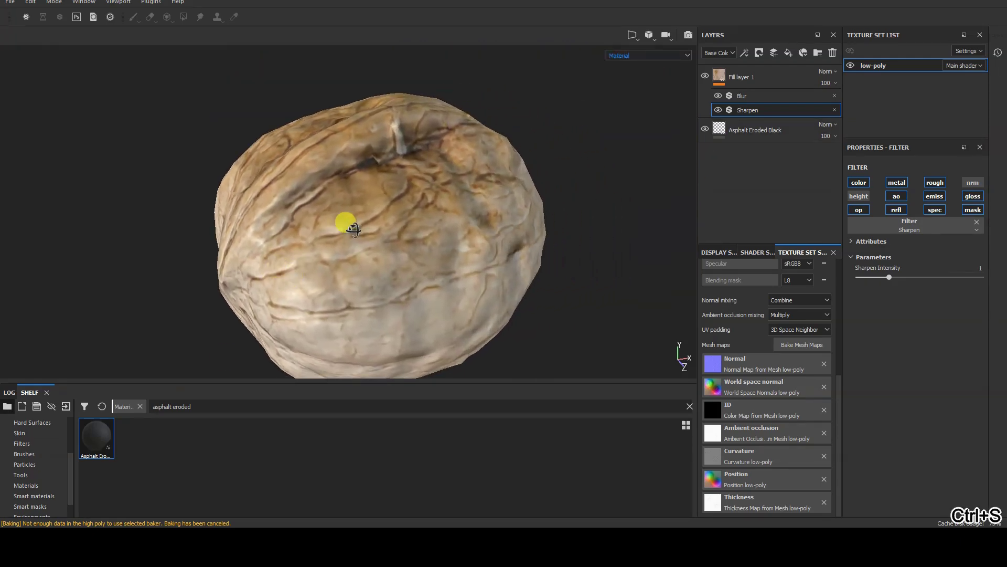
left_click_drag(282, 247, 393, 244, "alt")
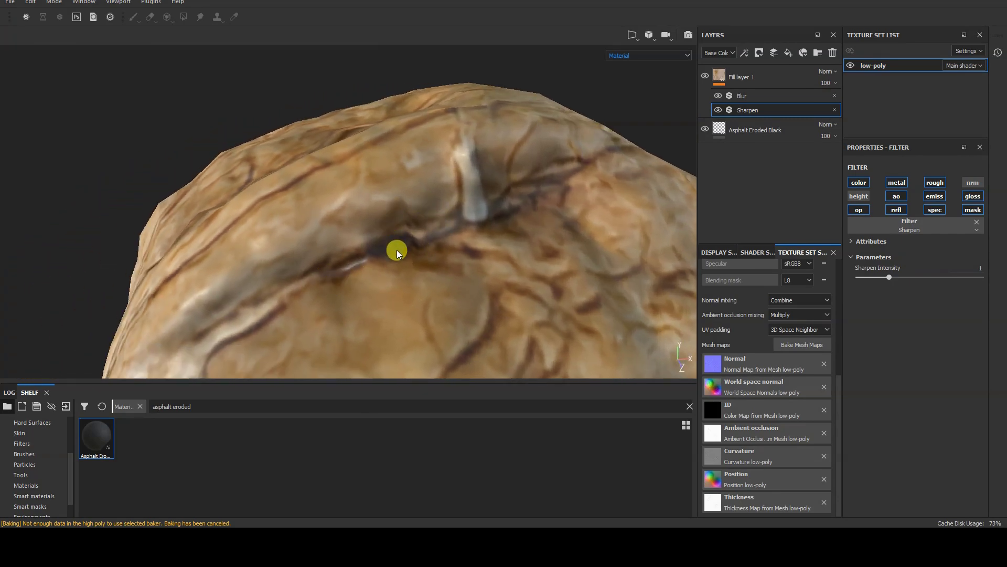
scroll(408, 253, "down", 8)
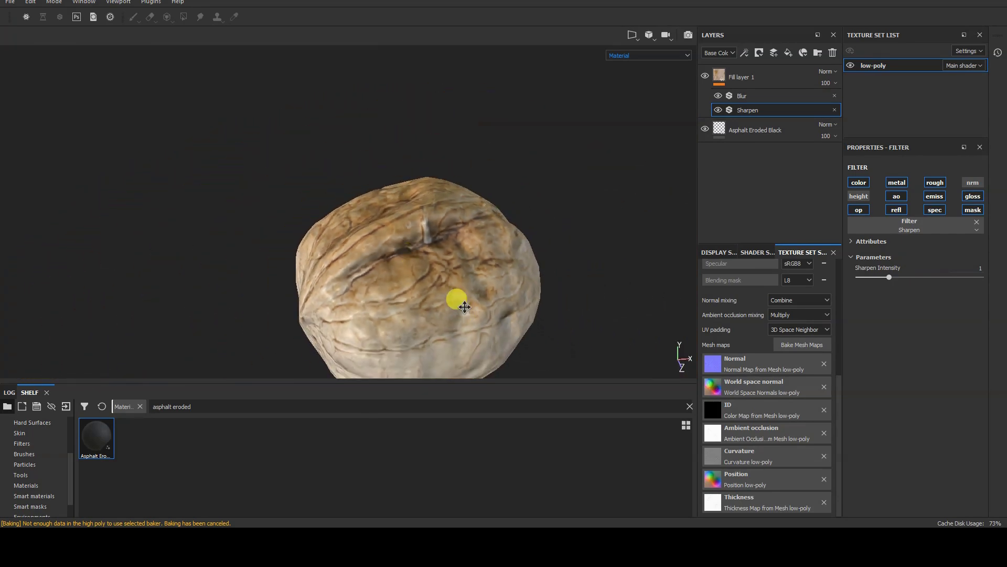
middle_click_drag(462, 308, 465, 205, "alt")
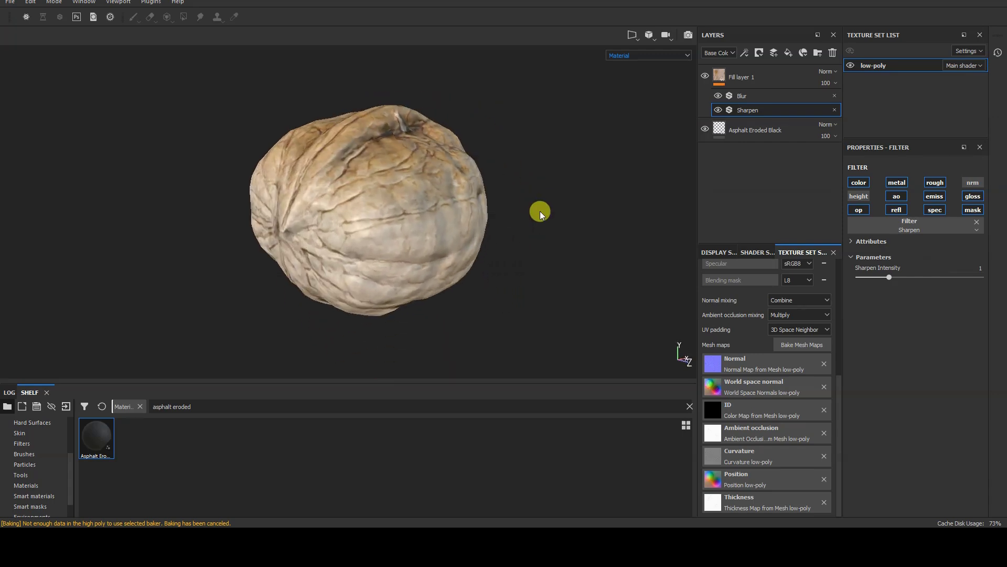